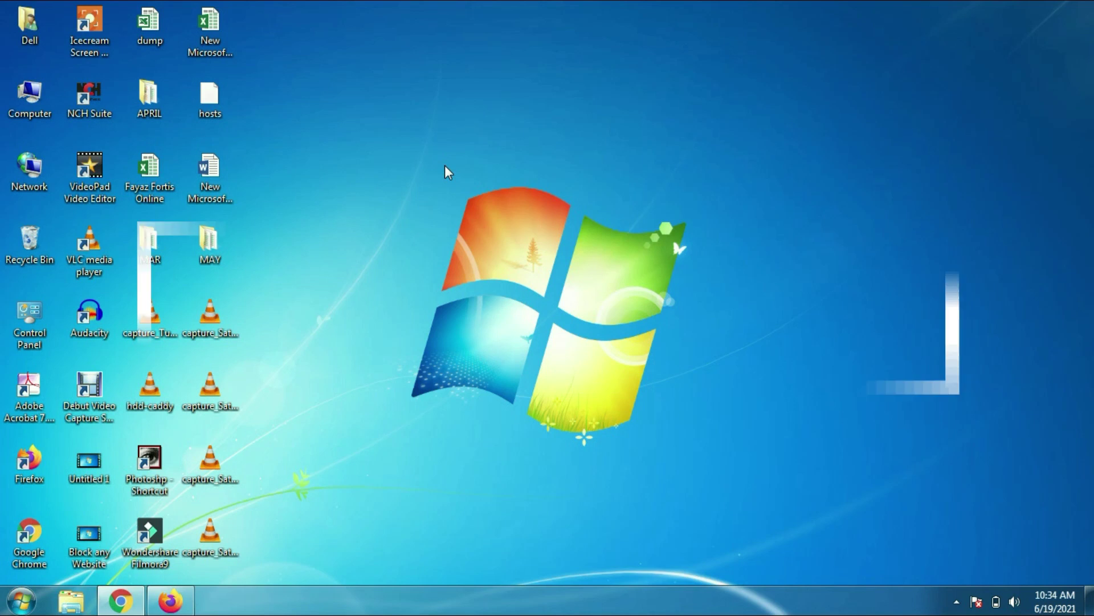
# - Refresh the desktop and go to the Windows Update page in Control Panel
pyautogui.rightClick(445, 172)
pyautogui.click(477, 213)
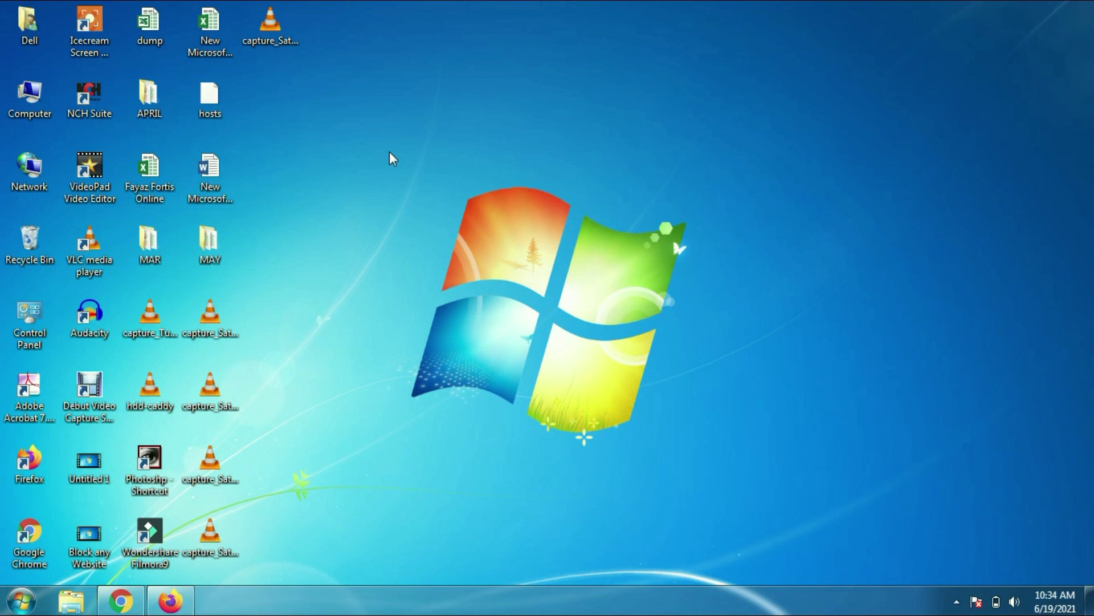
pyautogui.click(23, 600)
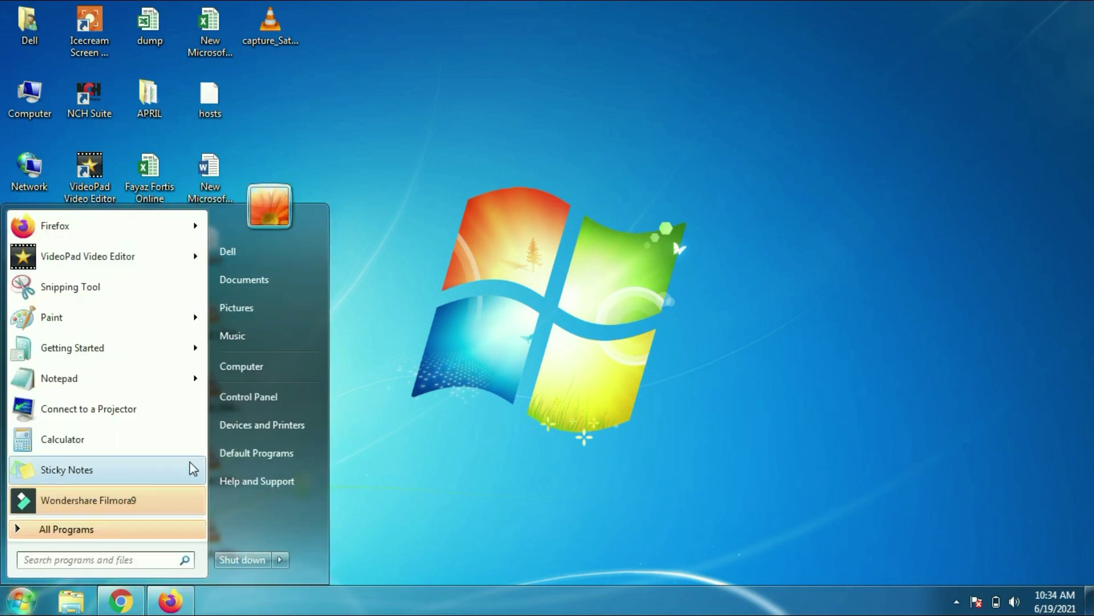
pyautogui.click(292, 394)
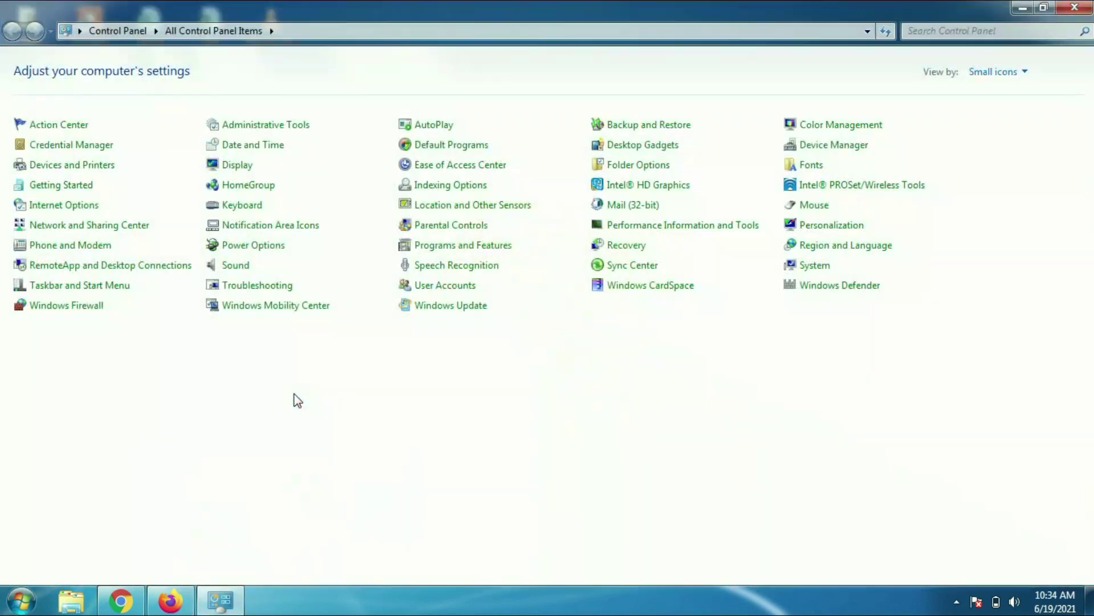
pyautogui.moveTo(387, 296); pyautogui.dragTo(507, 317)
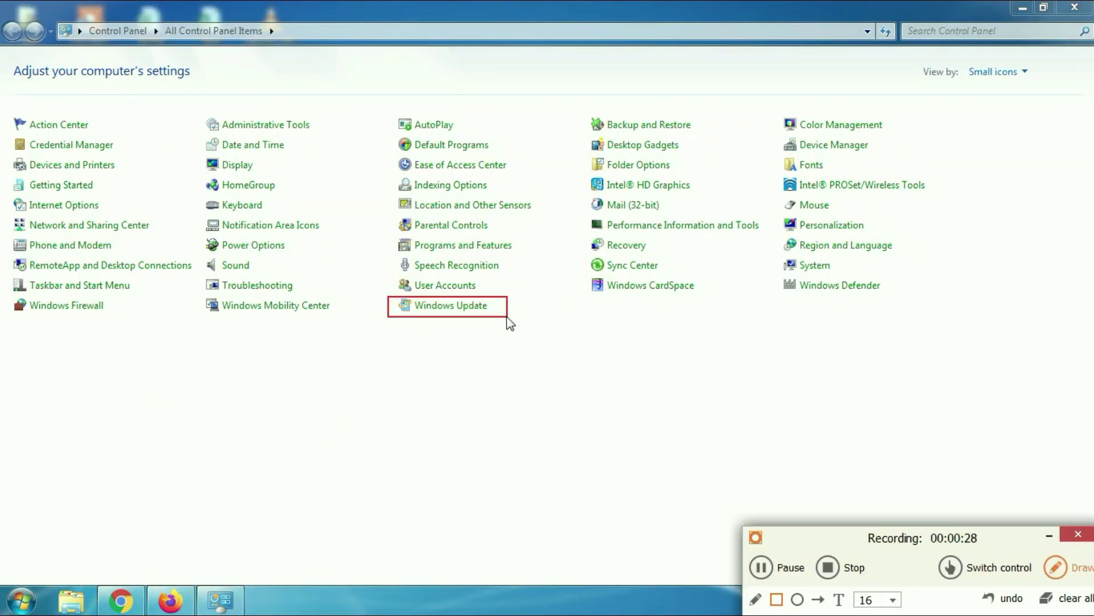
pyautogui.click(451, 306)
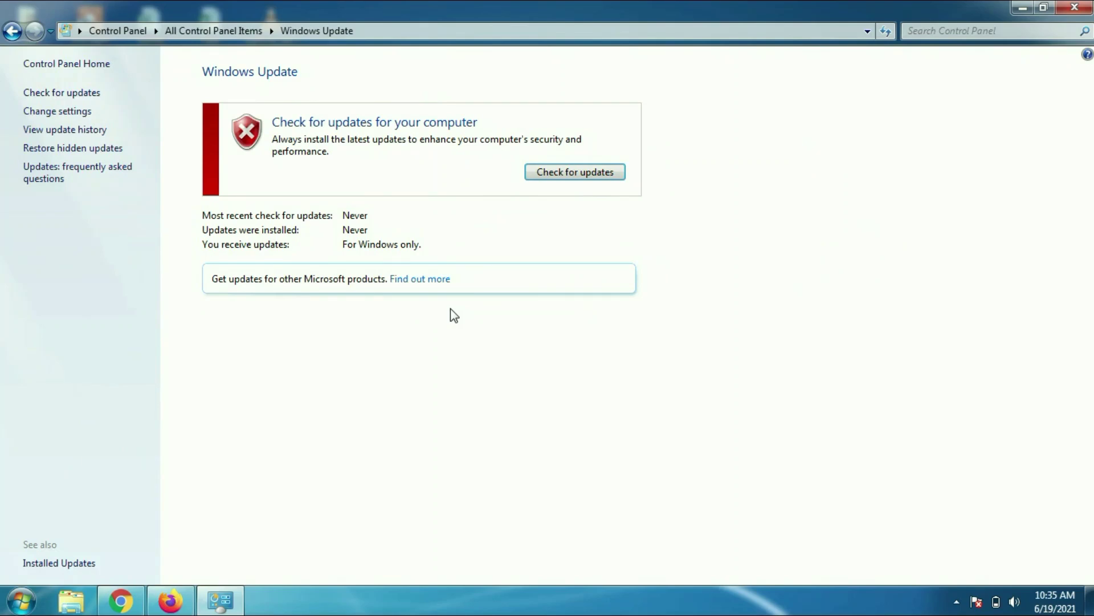
# - Check for updates, see it fail with error 80072EFE, and close Windows Update
pyautogui.click(572, 178)
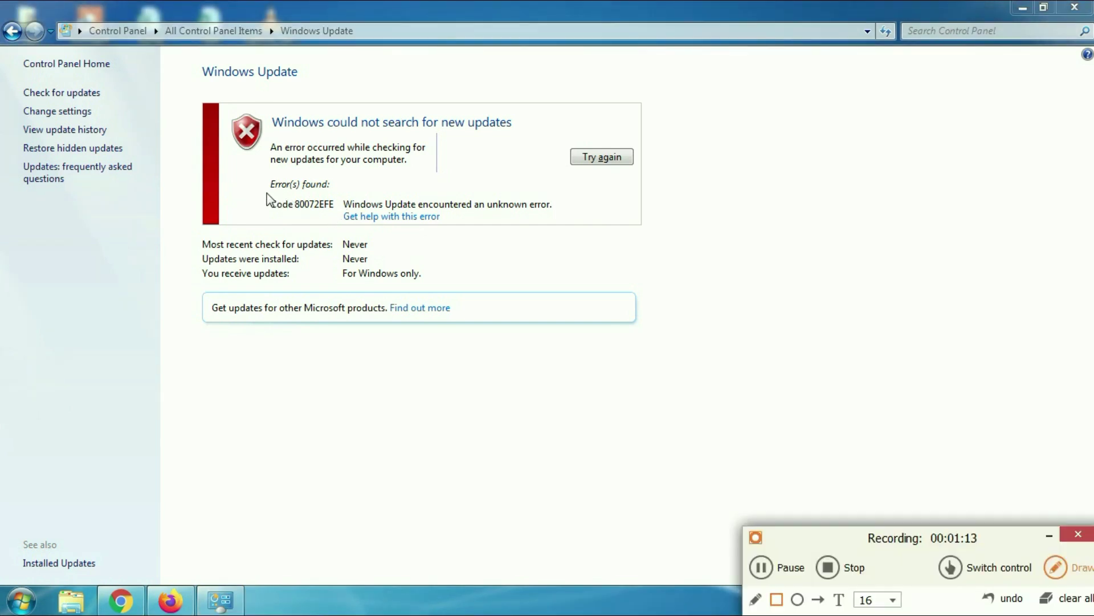
pyautogui.moveTo(297, 208); pyautogui.dragTo(340, 215)
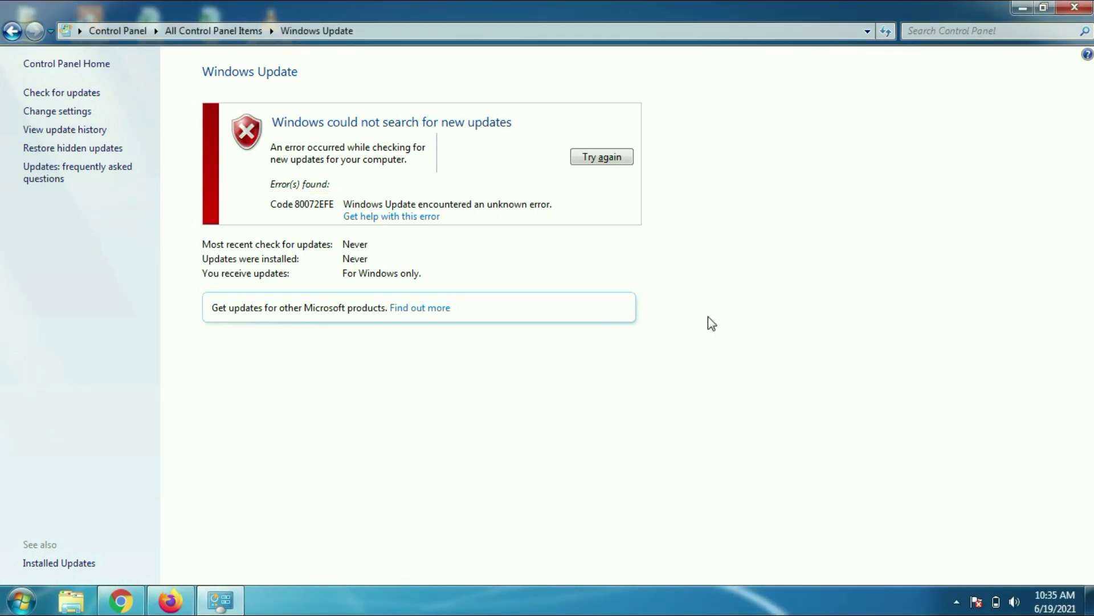
pyautogui.click(1074, 6)
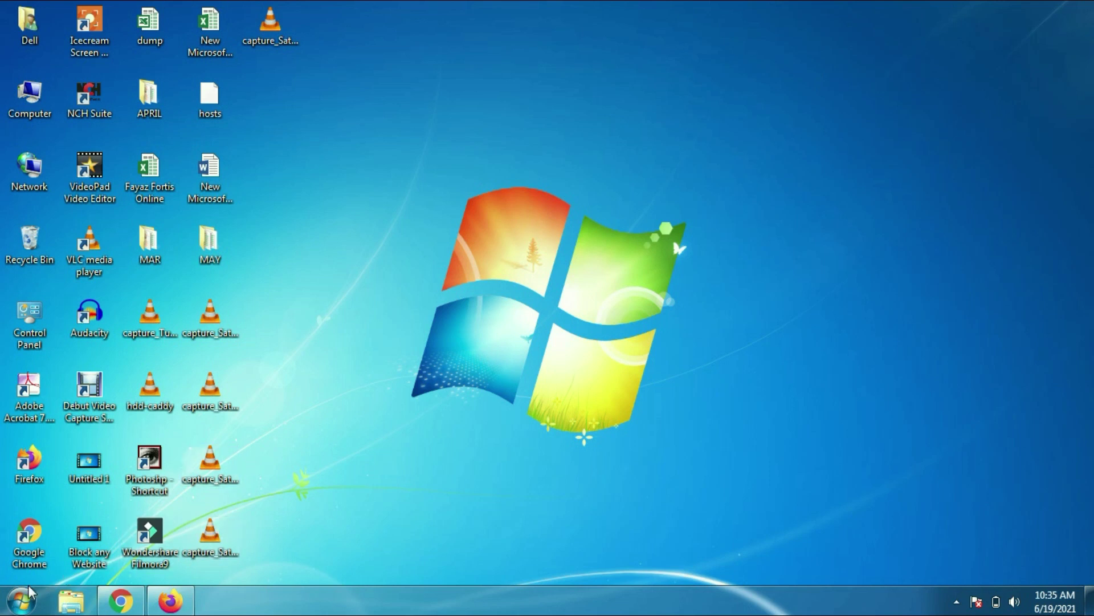
# - Launch Services from Control Panel's Administrative Tools and maximize its window
pyautogui.click(23, 598)
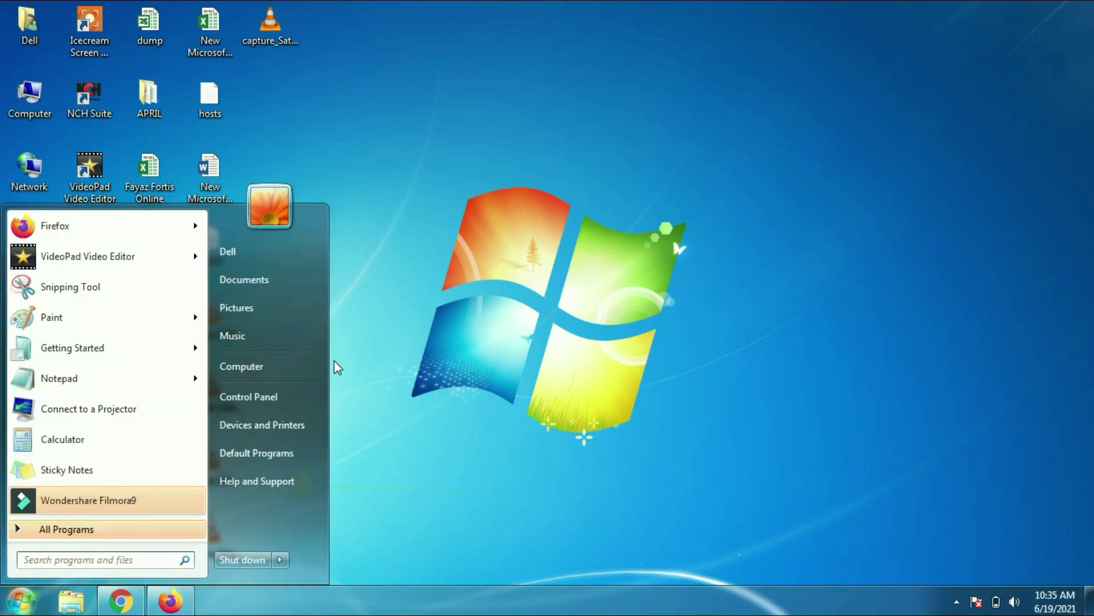
pyautogui.click(291, 398)
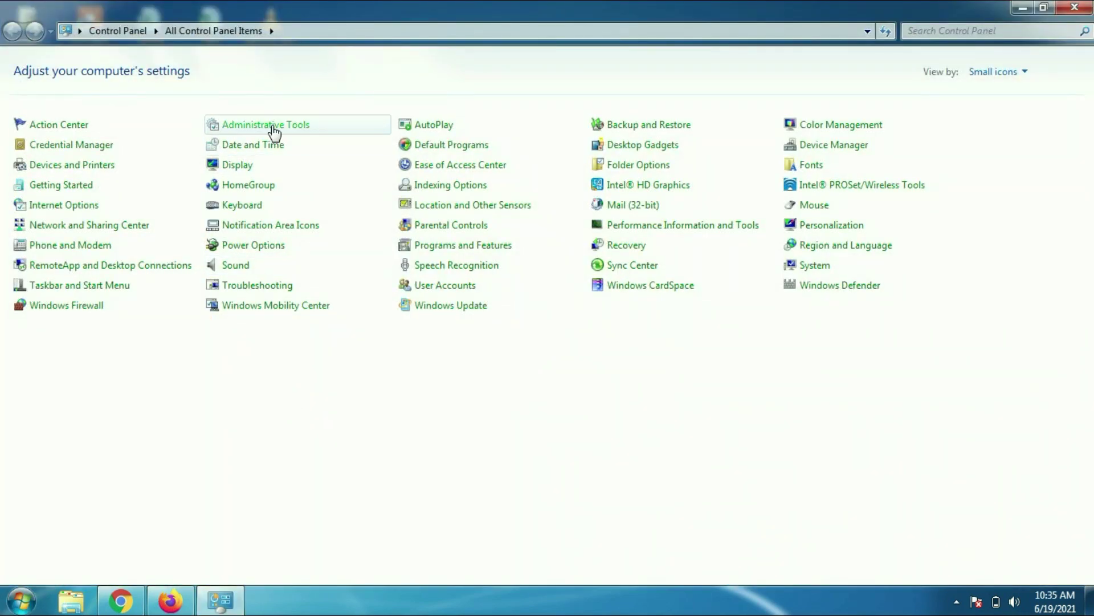
pyautogui.click(293, 129)
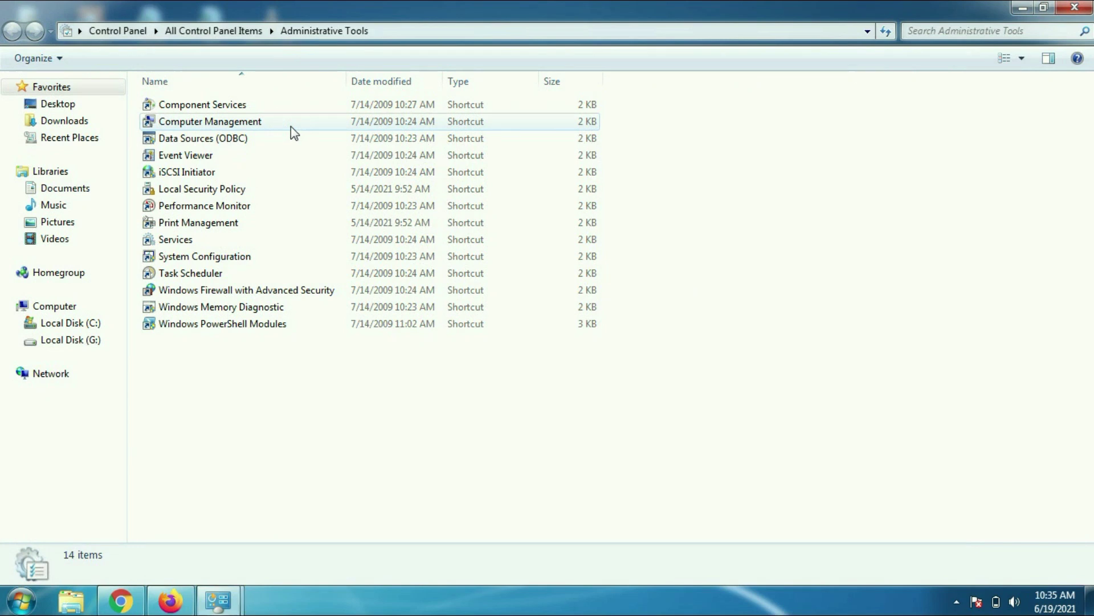
pyautogui.doubleClick(190, 243)
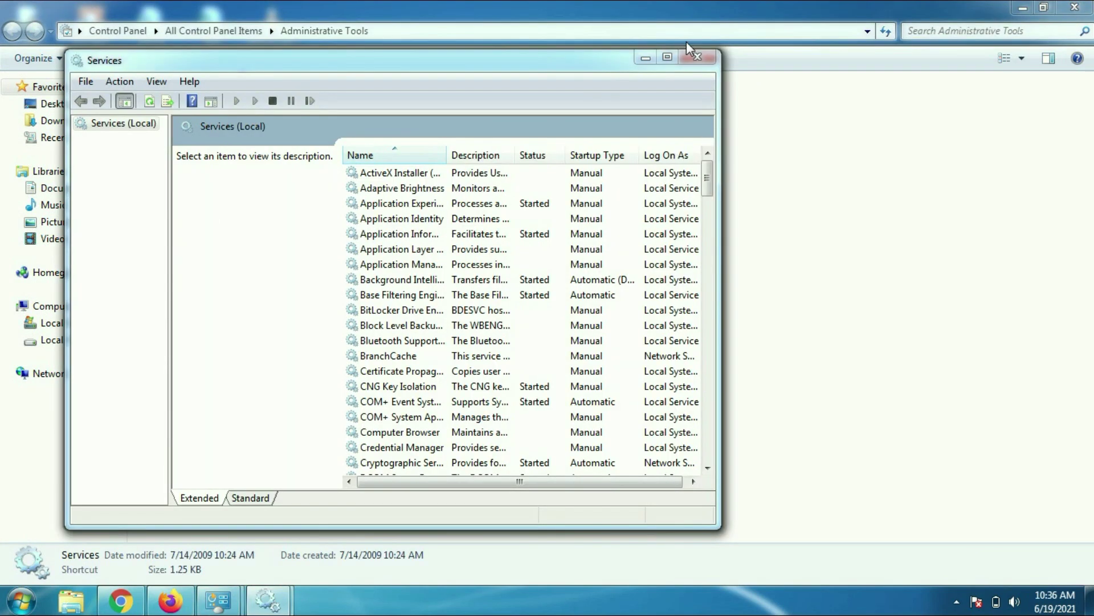
pyautogui.click(666, 57)
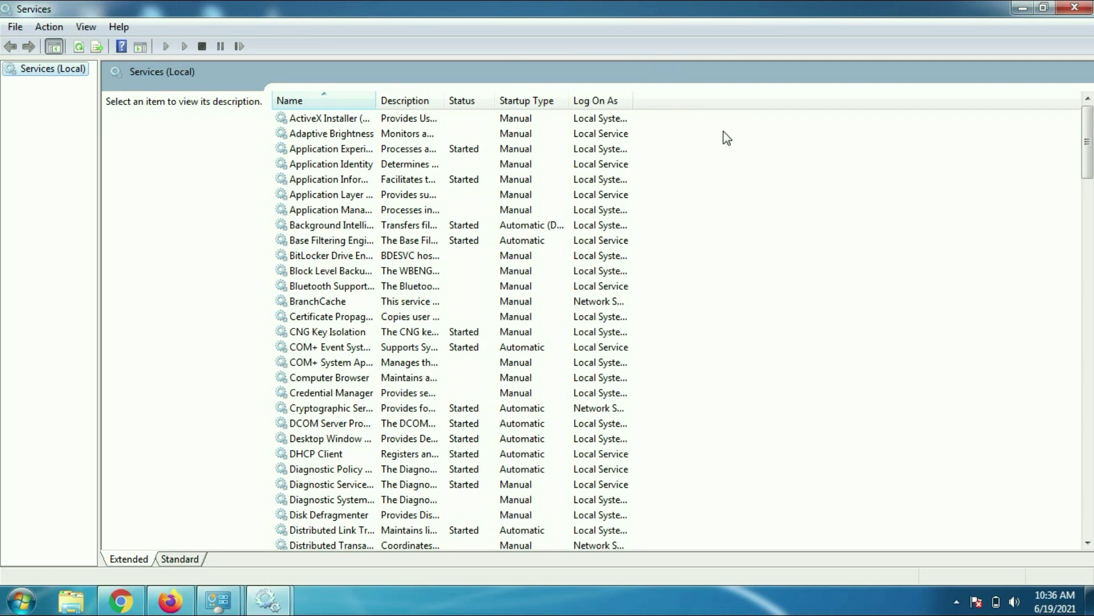
# - Widen the Name column and bring up actions for the Windows Event Collector service
pyautogui.click(328, 301)
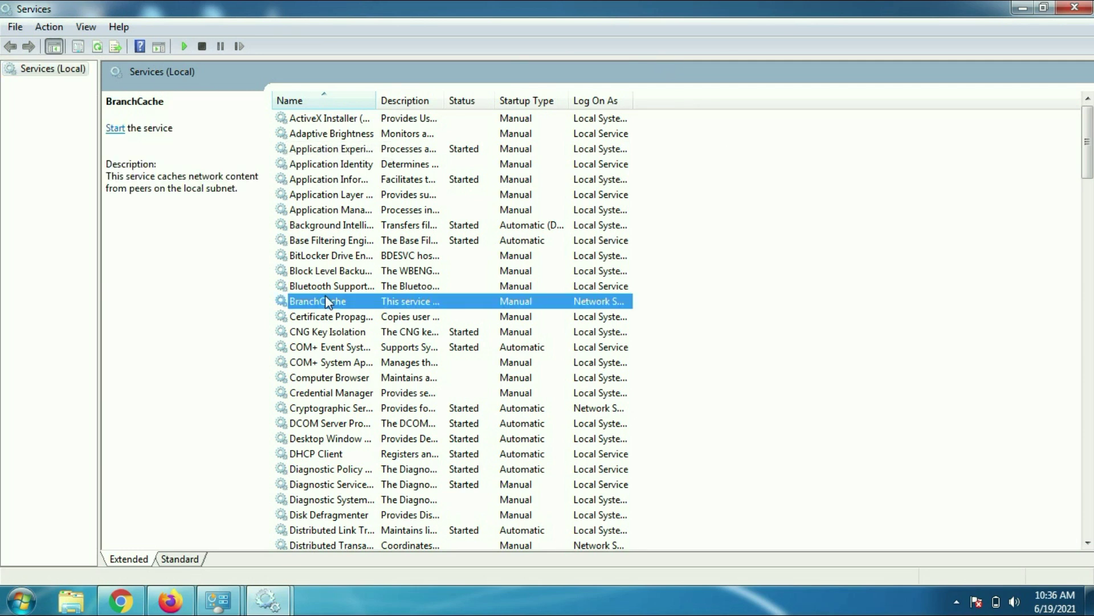
pyautogui.press('w')
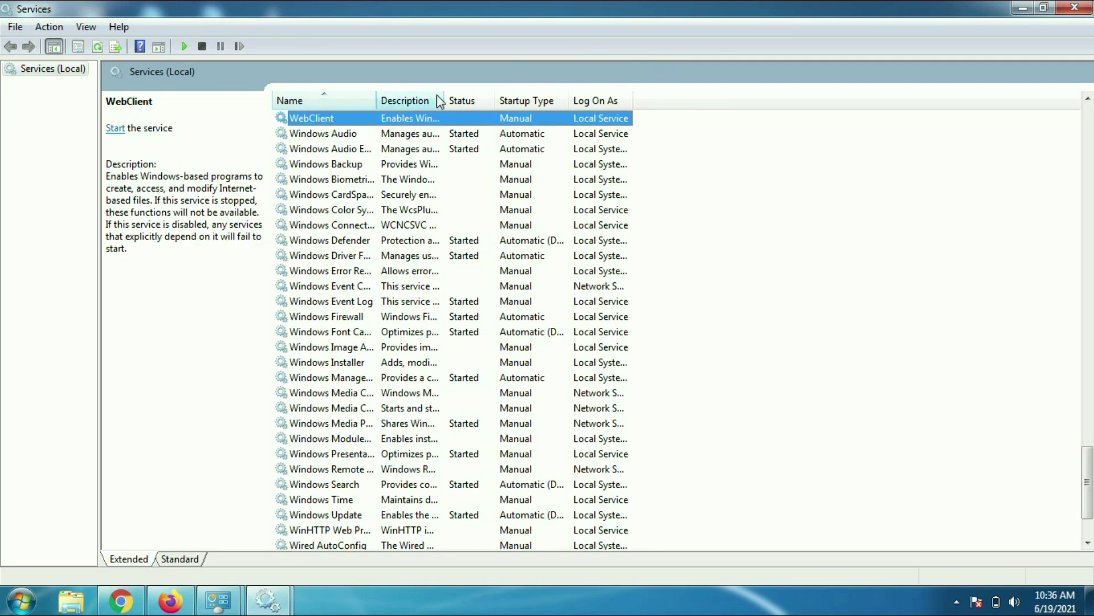
pyautogui.moveTo(377, 100); pyautogui.dragTo(484, 119)
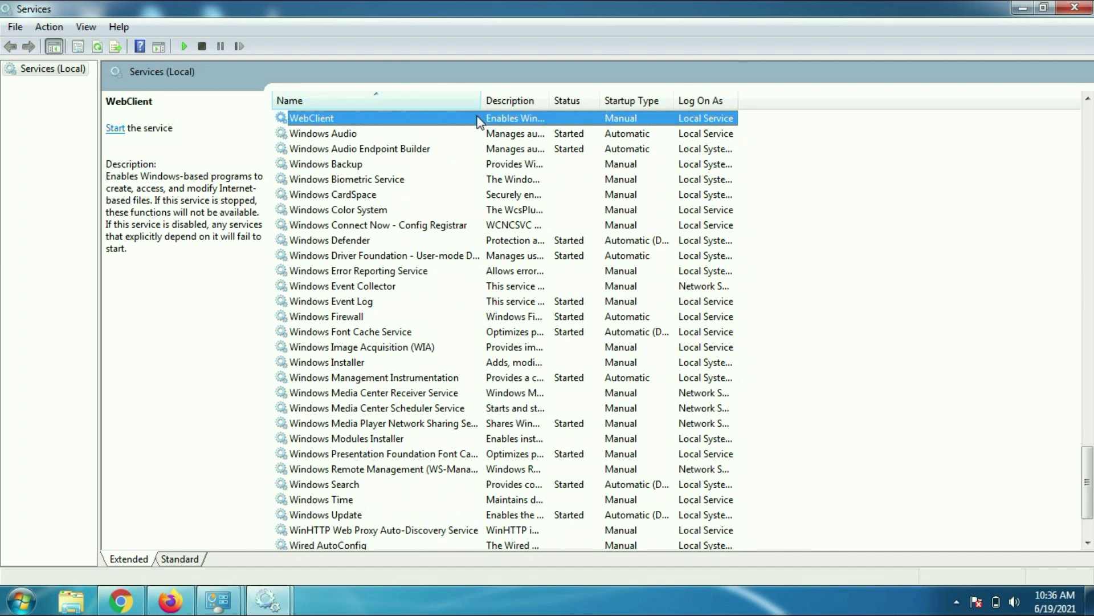
pyautogui.click(356, 287)
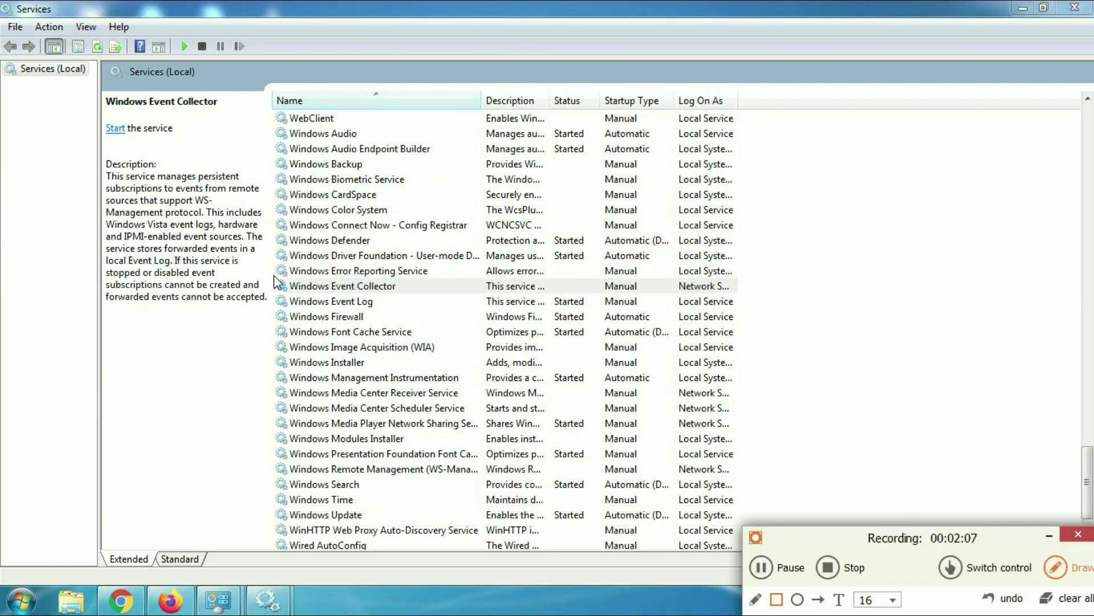
pyautogui.moveTo(274, 276)
pyautogui.mouseDown()
pyautogui.moveTo(332, 295)
pyautogui.moveTo(427, 300)
pyautogui.mouseUp()
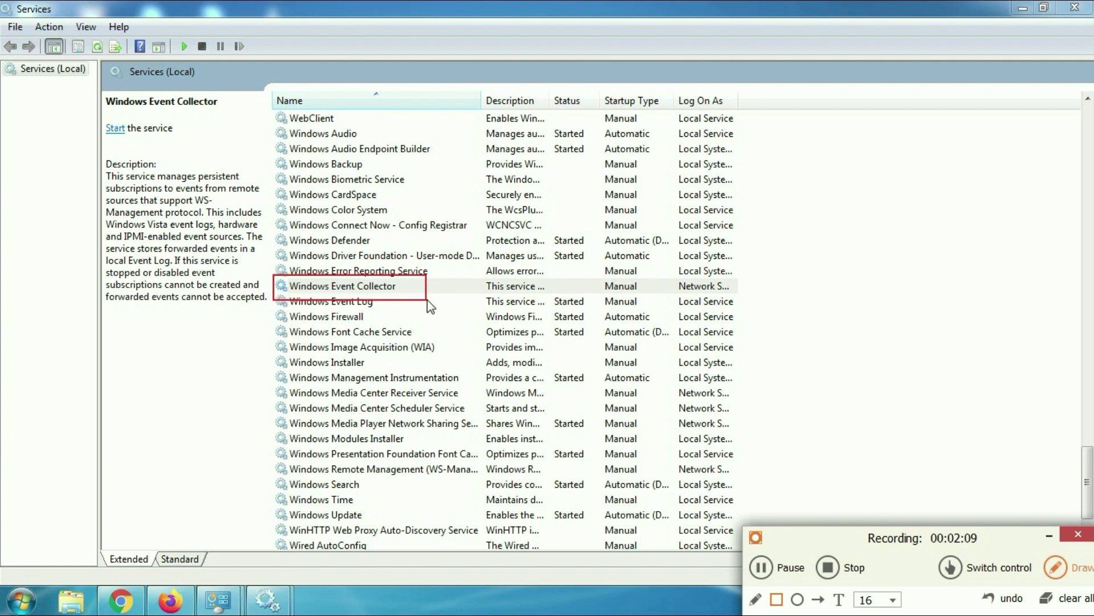
pyautogui.click(345, 286)
pyautogui.rightClick(344, 286)
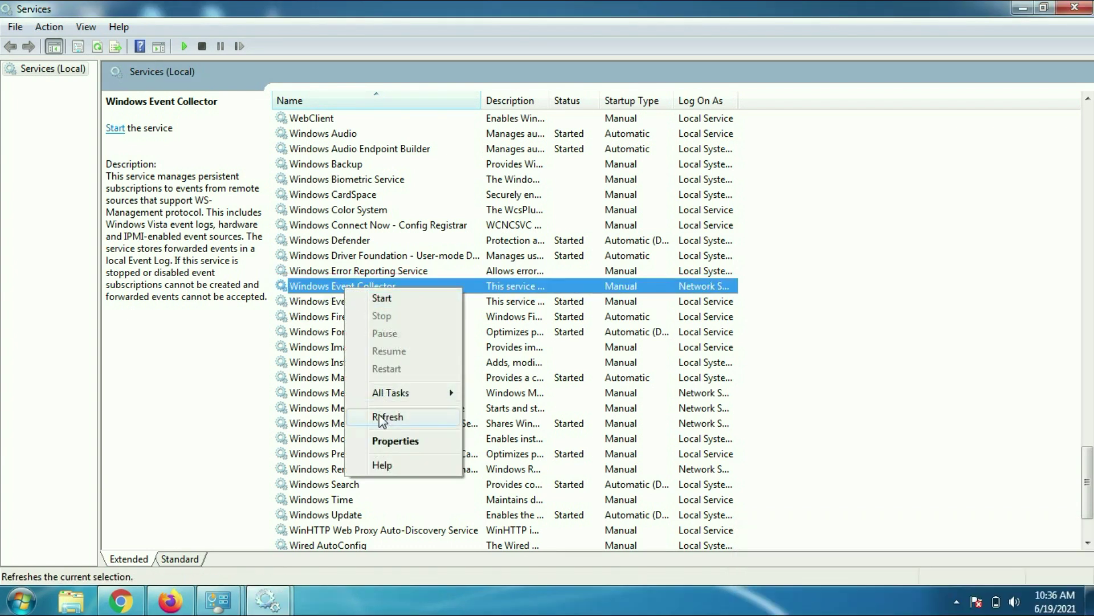
# - Give Windows Event Collector an Automatic startup type and start the service
pyautogui.click(380, 440)
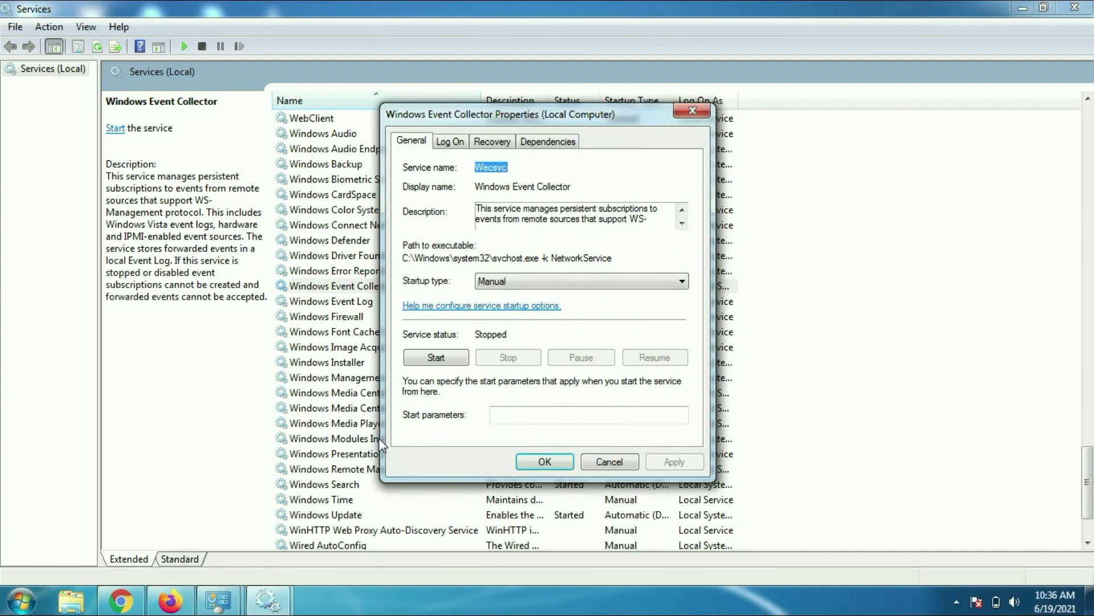
pyautogui.moveTo(601, 118); pyautogui.dragTo(701, 90)
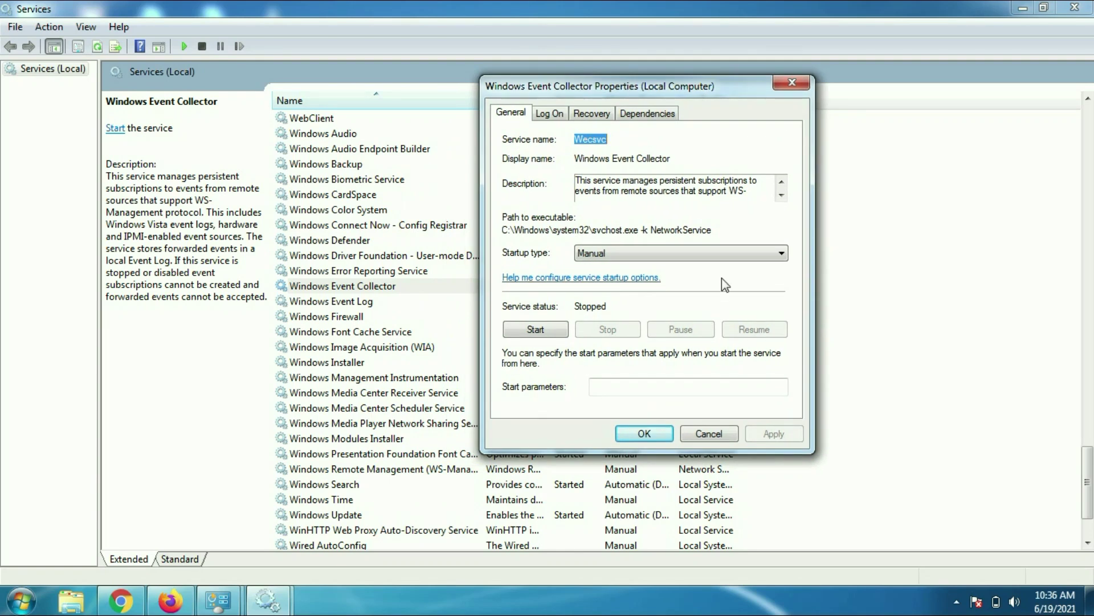
pyautogui.click(743, 254)
pyautogui.click(634, 286)
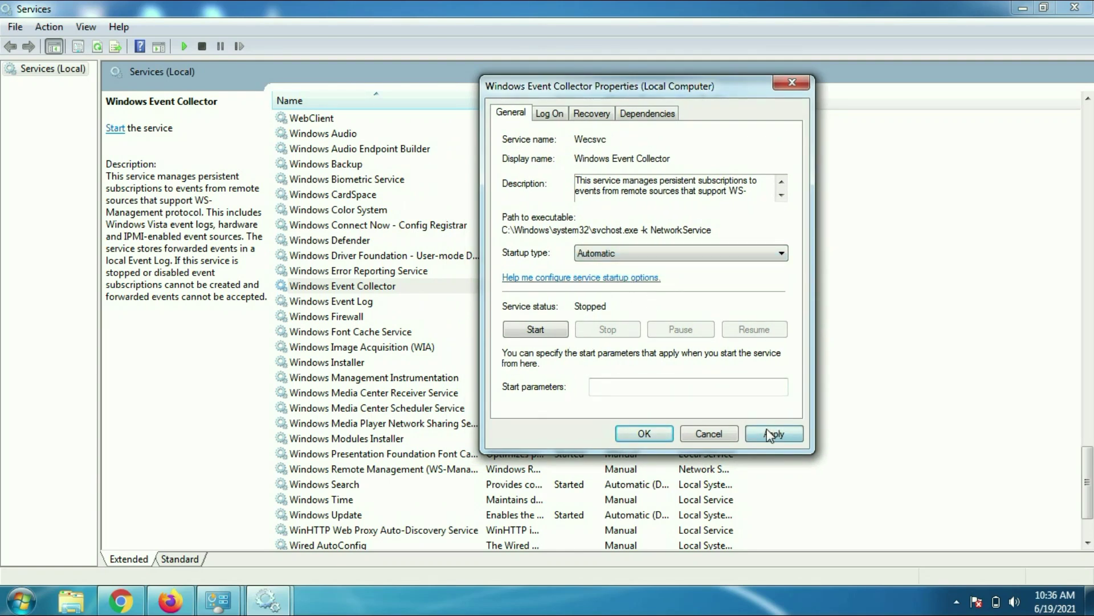
pyautogui.click(770, 435)
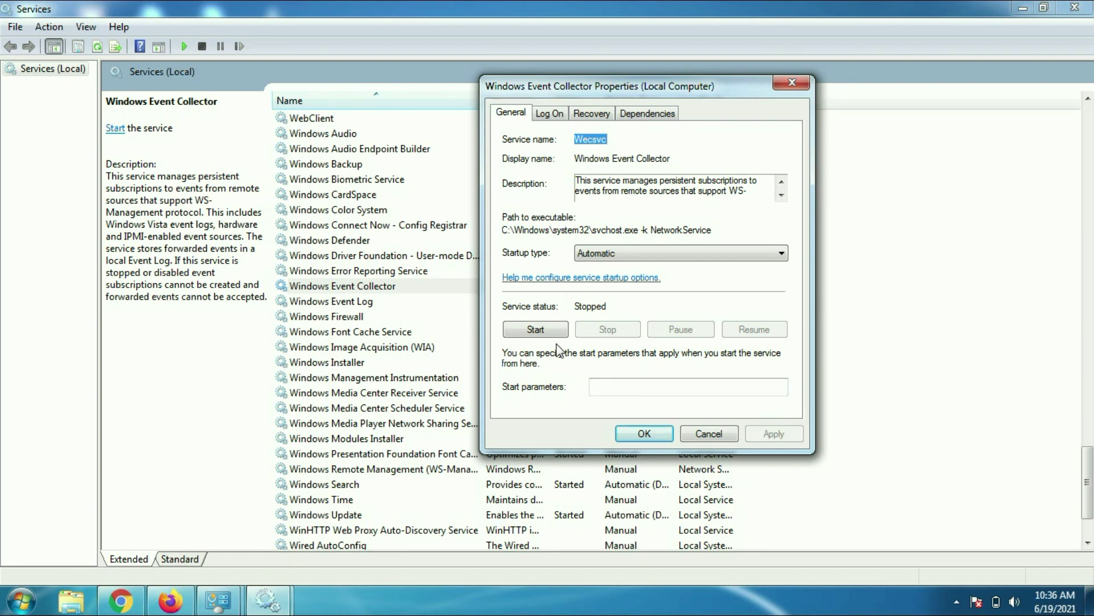
pyautogui.click(534, 331)
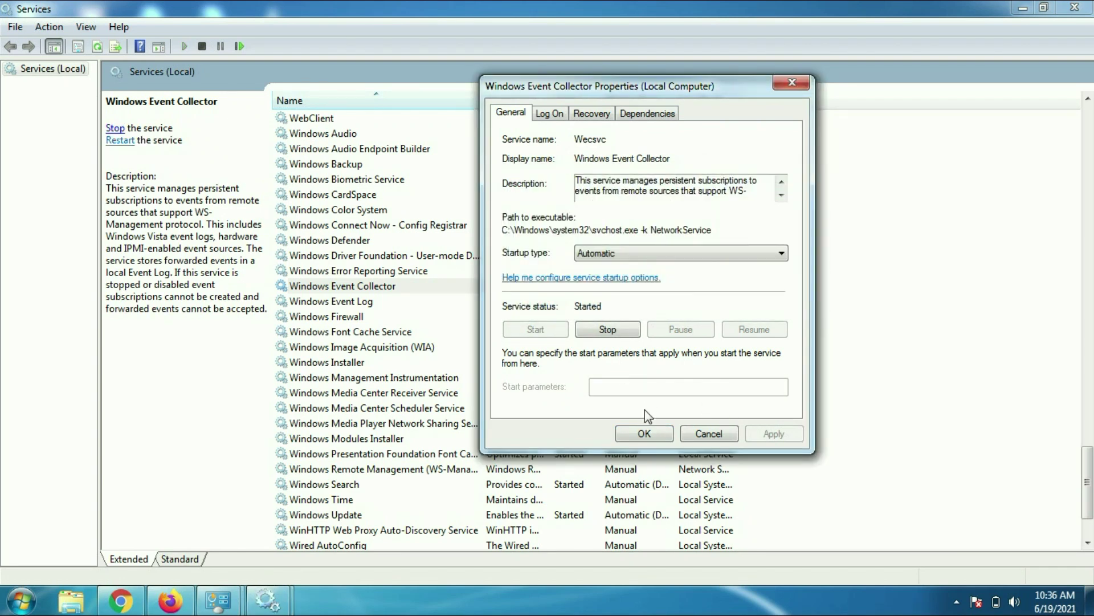
pyautogui.click(644, 435)
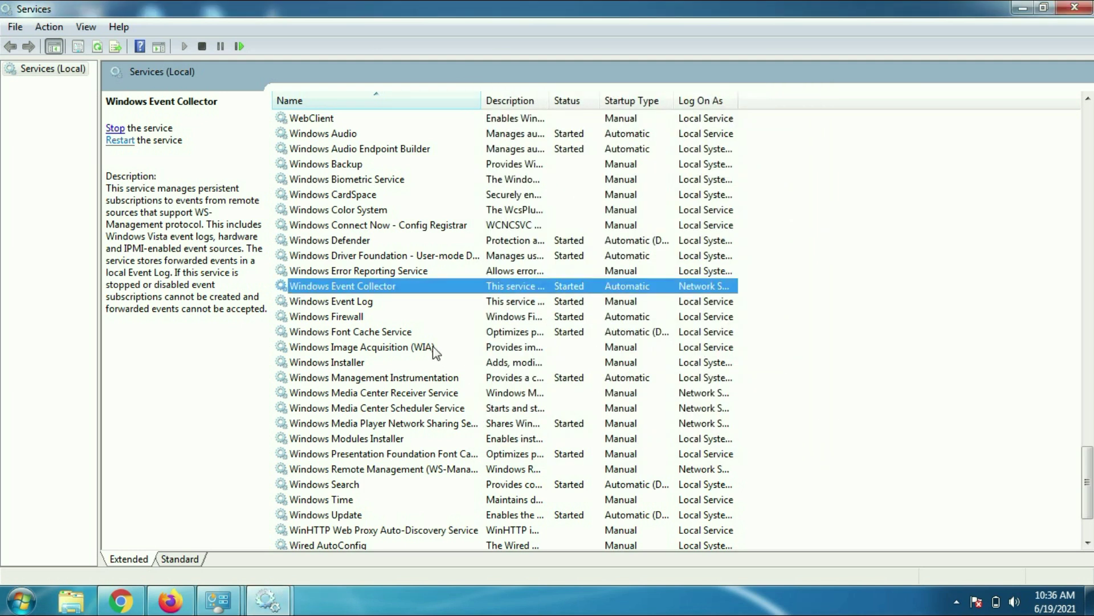
pyautogui.click(352, 302)
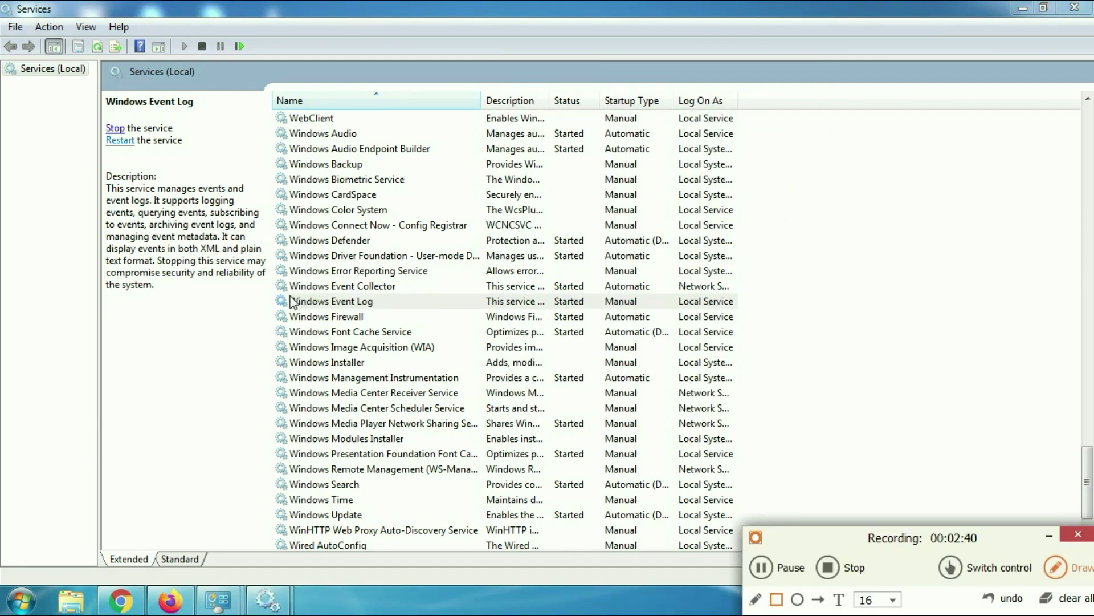
# - Change Windows Event Log's startup type from Manual to Automatic and apply it
pyautogui.moveTo(268, 293)
pyautogui.mouseDown()
pyautogui.moveTo(340, 312)
pyautogui.moveTo(426, 313)
pyautogui.mouseUp()
pyautogui.rightClick(326, 302)
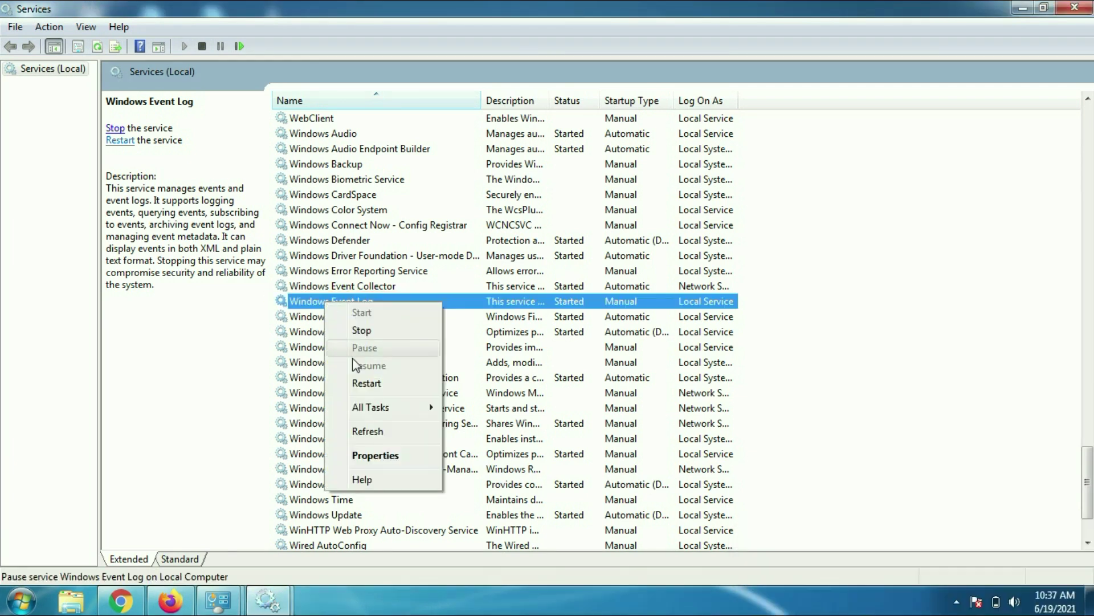
pyautogui.click(365, 456)
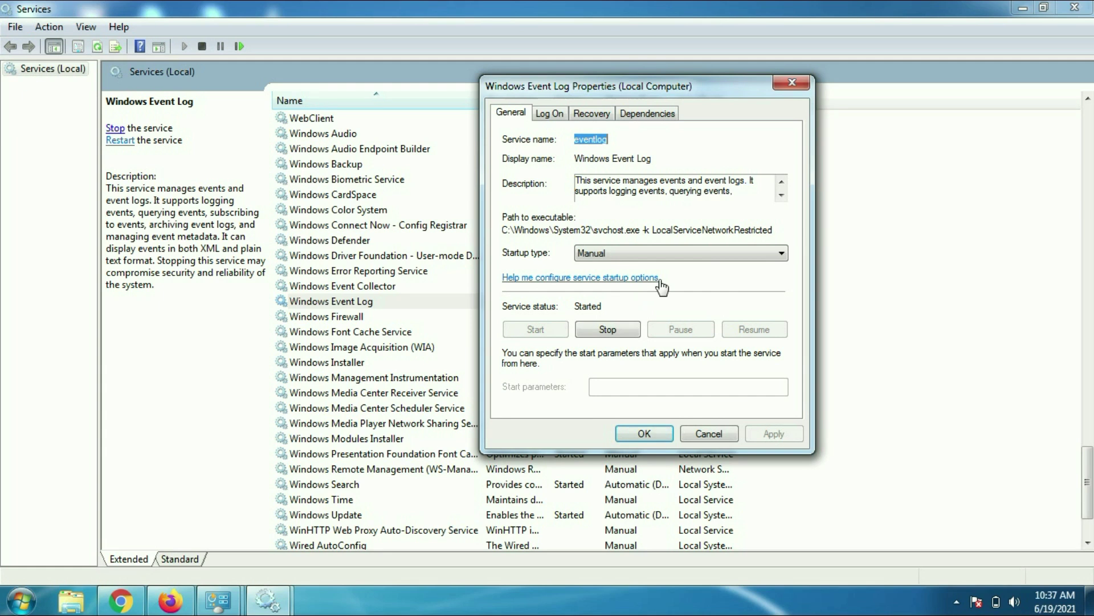
pyautogui.click(709, 253)
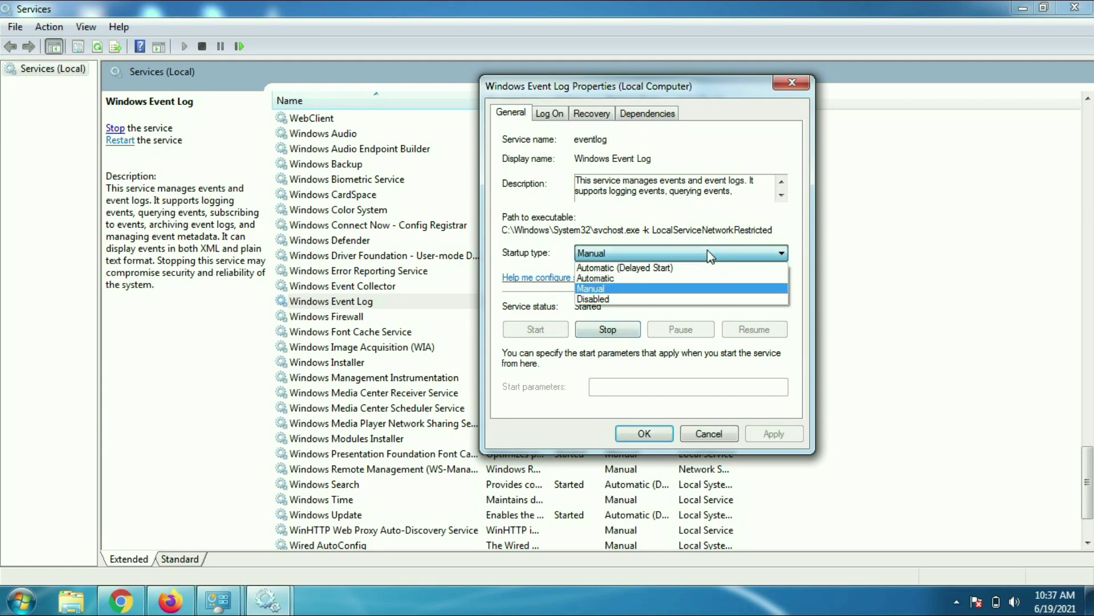
pyautogui.click(657, 283)
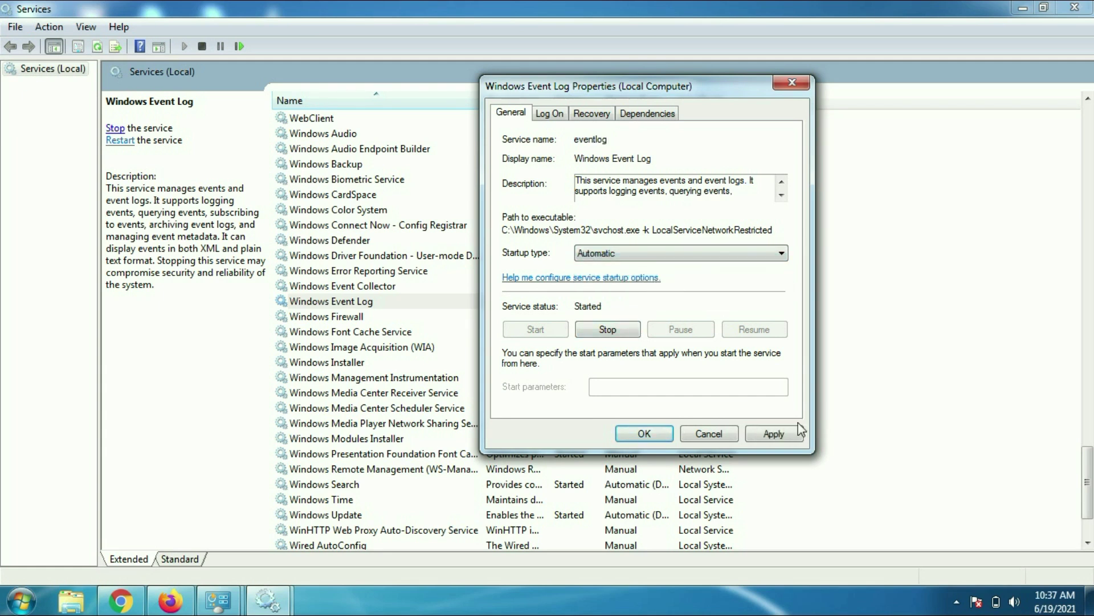
pyautogui.click(789, 430)
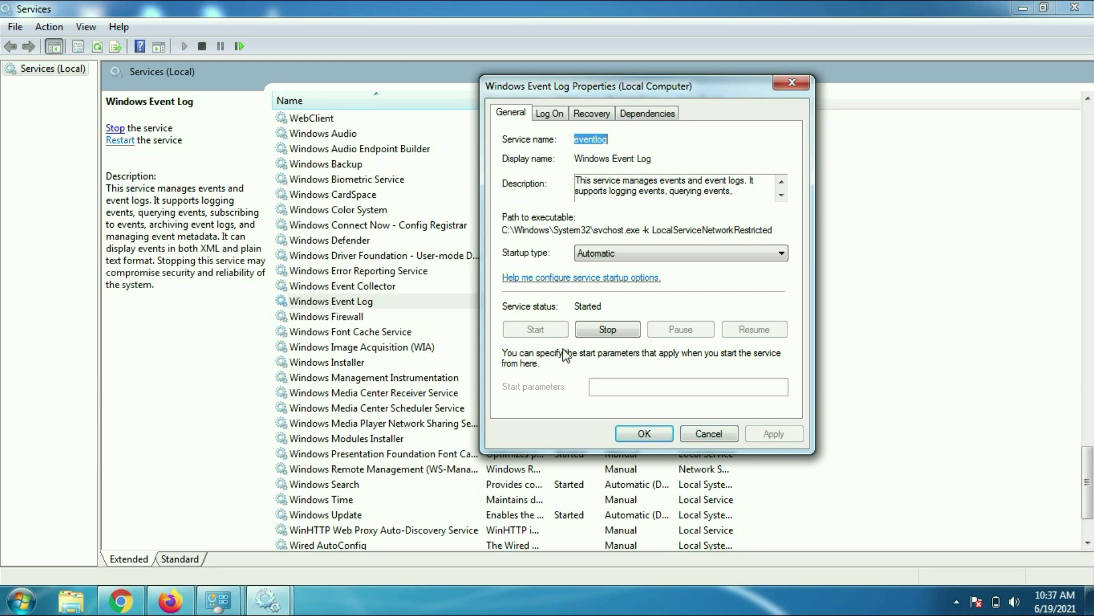
pyautogui.click(637, 435)
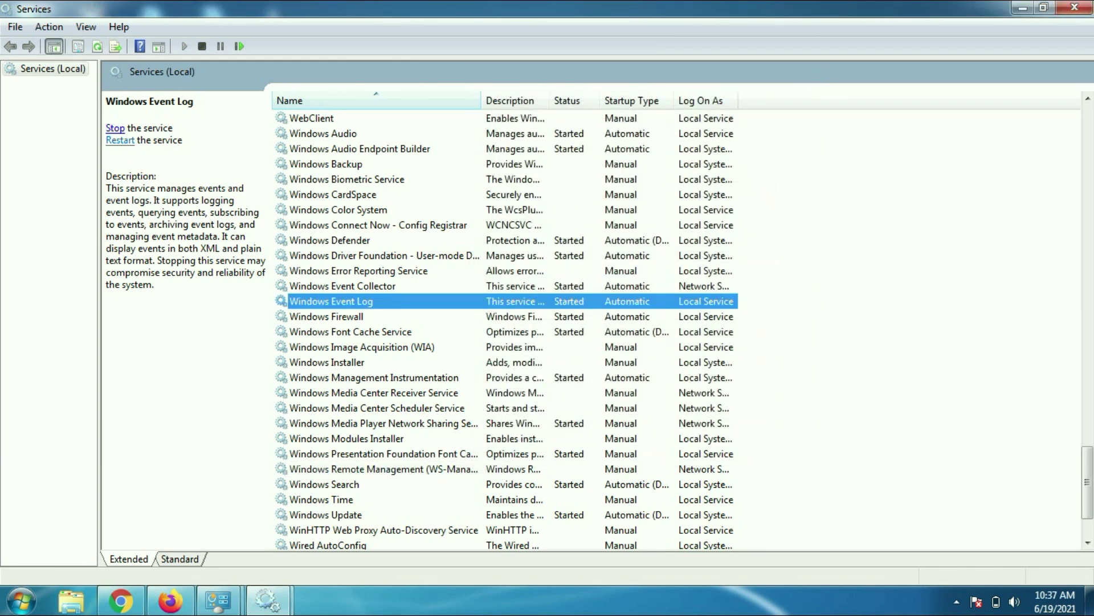
# - Switch the Windows Update service's startup type to Automatic in its properties and apply it
pyautogui.moveTo(1088, 501); pyautogui.dragTo(1090, 517)
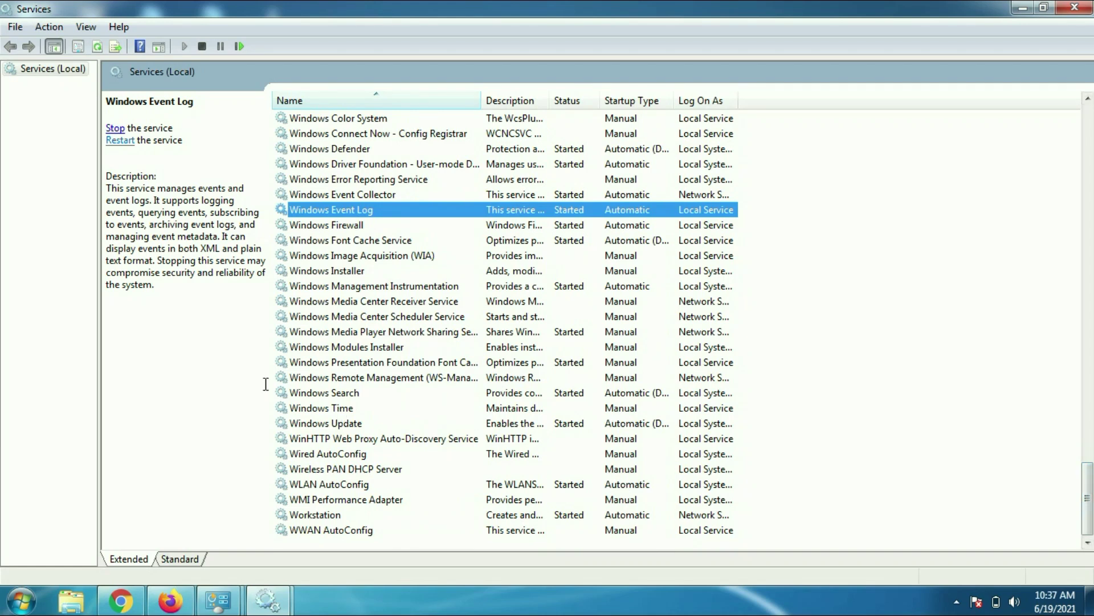
pyautogui.click(353, 425)
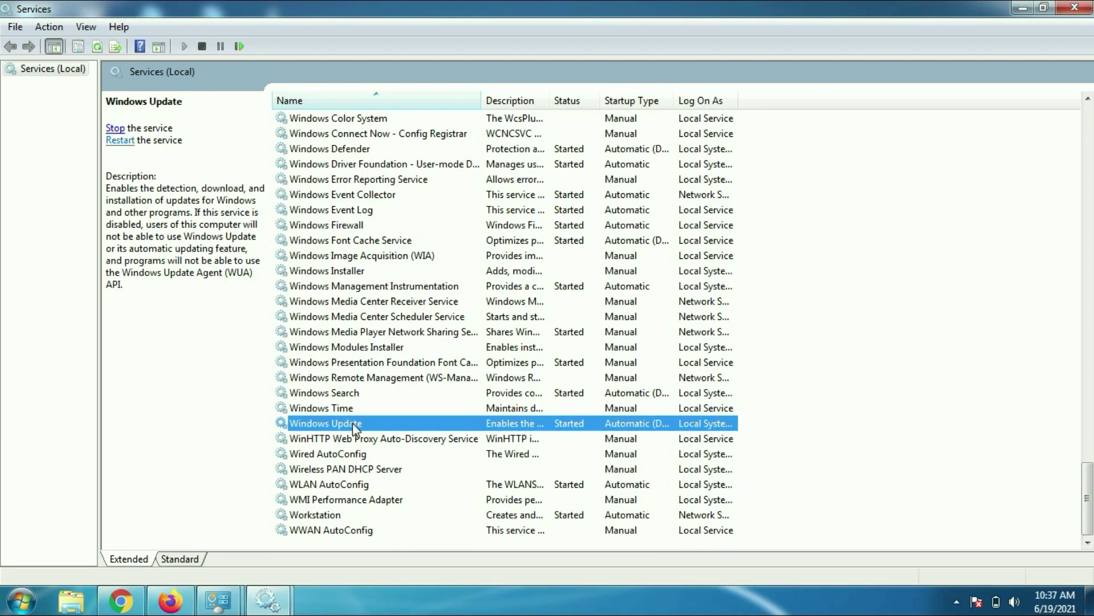
pyautogui.moveTo(266, 416); pyautogui.dragTo(366, 430)
pyautogui.rightClick(345, 422)
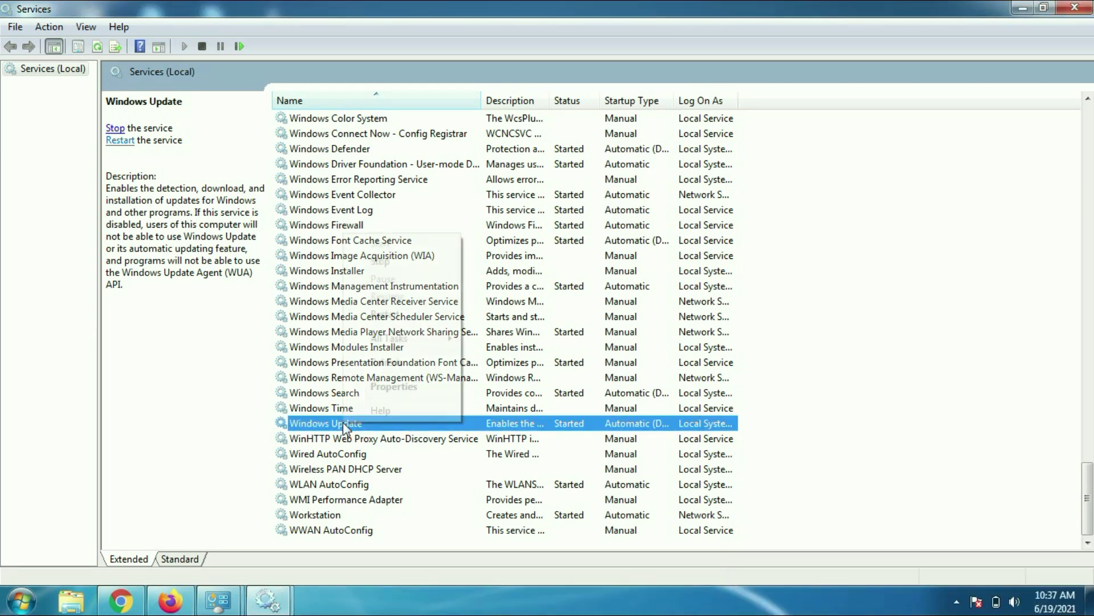
pyautogui.click(384, 392)
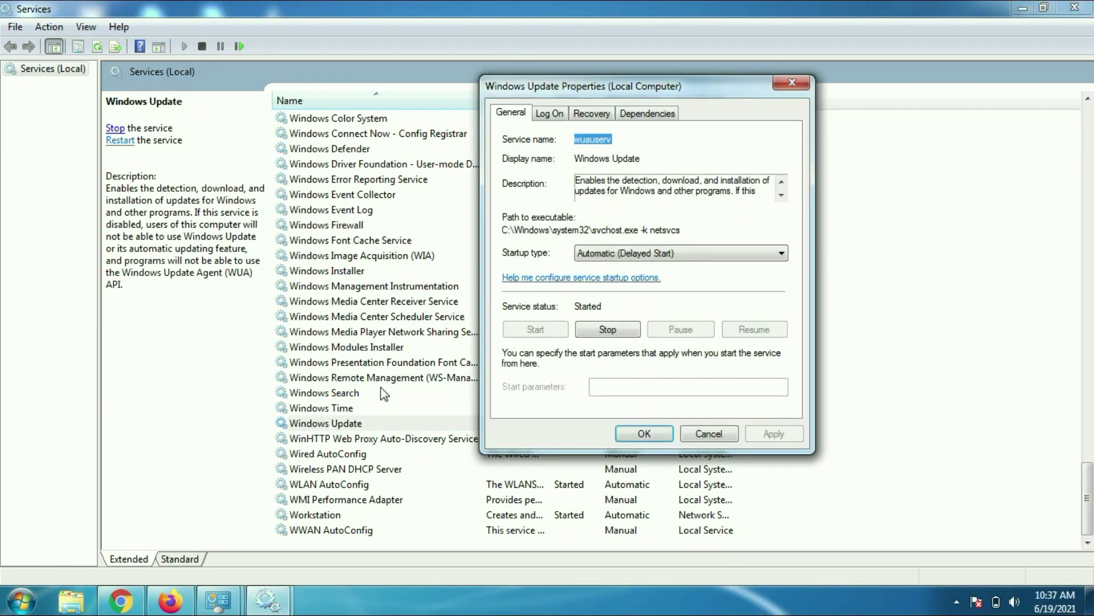
pyautogui.click(728, 251)
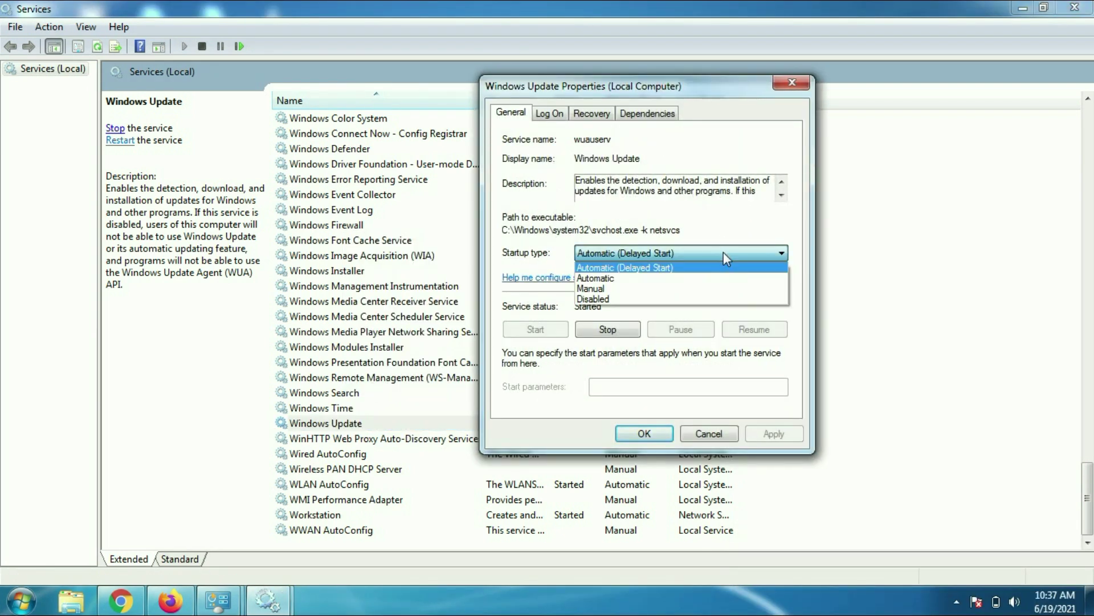
pyautogui.click(696, 279)
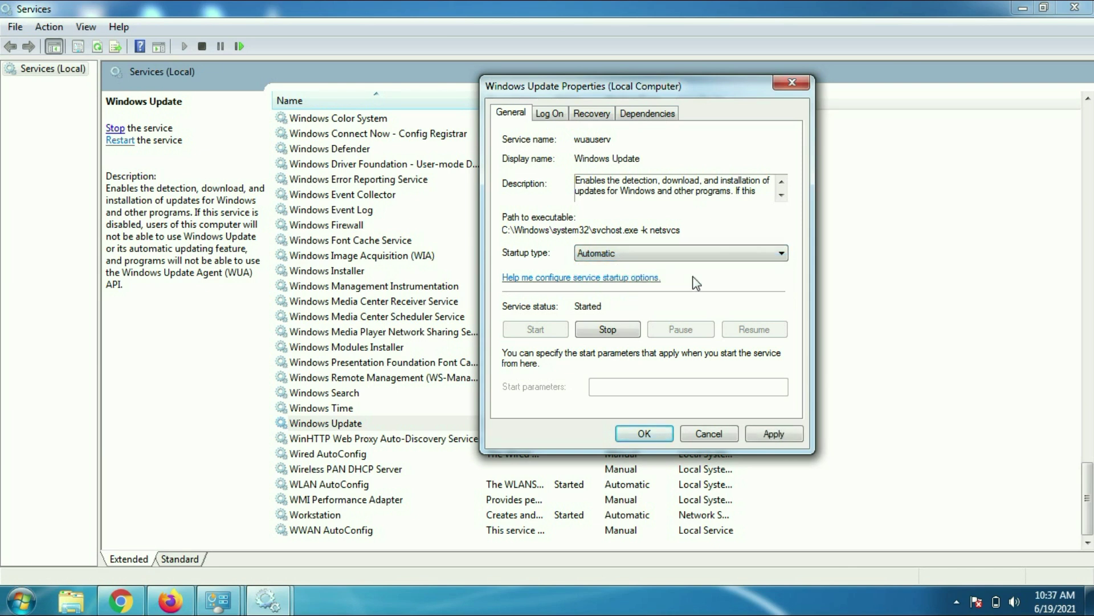
pyautogui.click(771, 433)
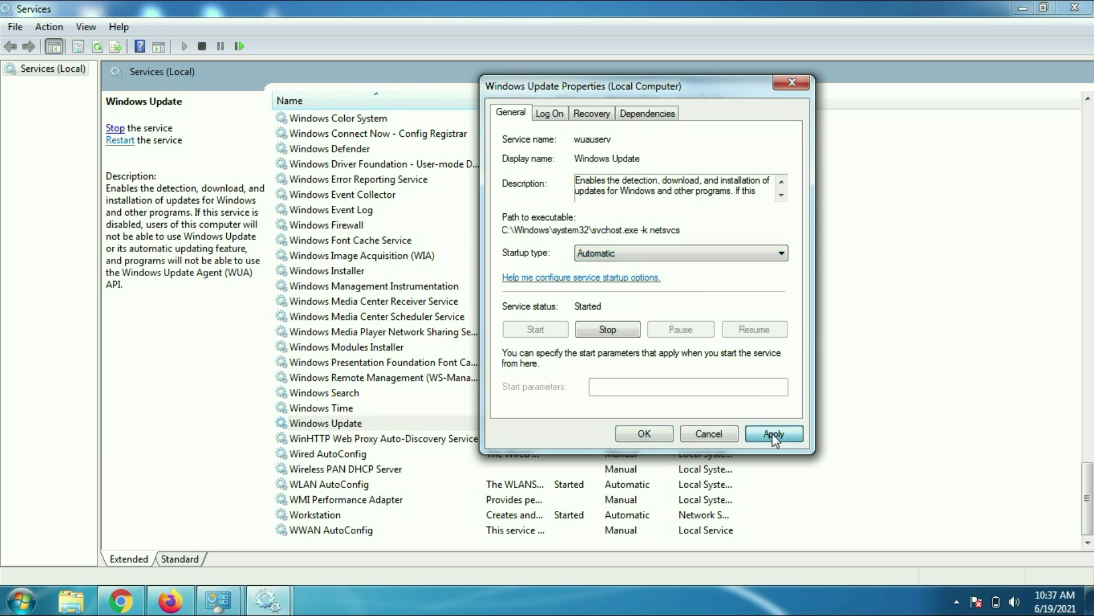
pyautogui.click(652, 436)
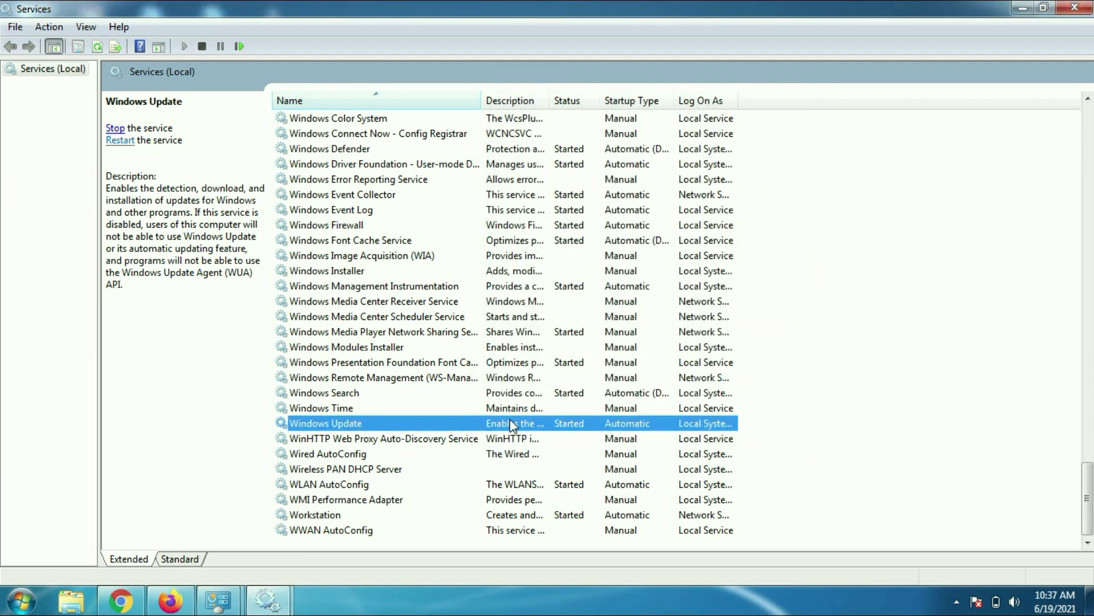
# - Close Services and browse through Computer and Local Disk (C:) into C:\Windows\SoftwareDistribution
pyautogui.click(1076, 8)
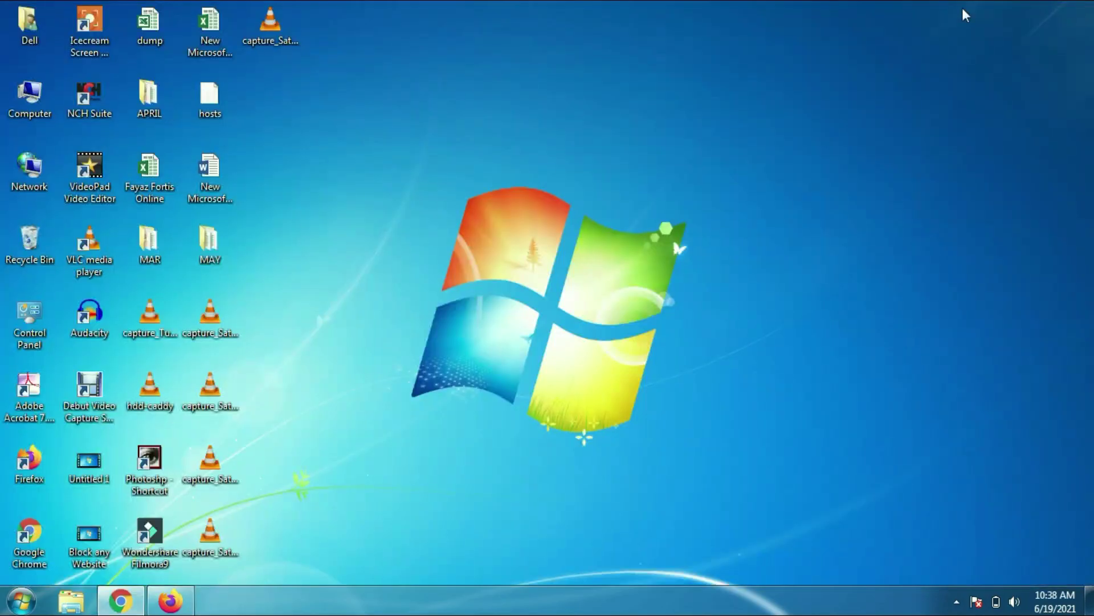
pyautogui.doubleClick(32, 105)
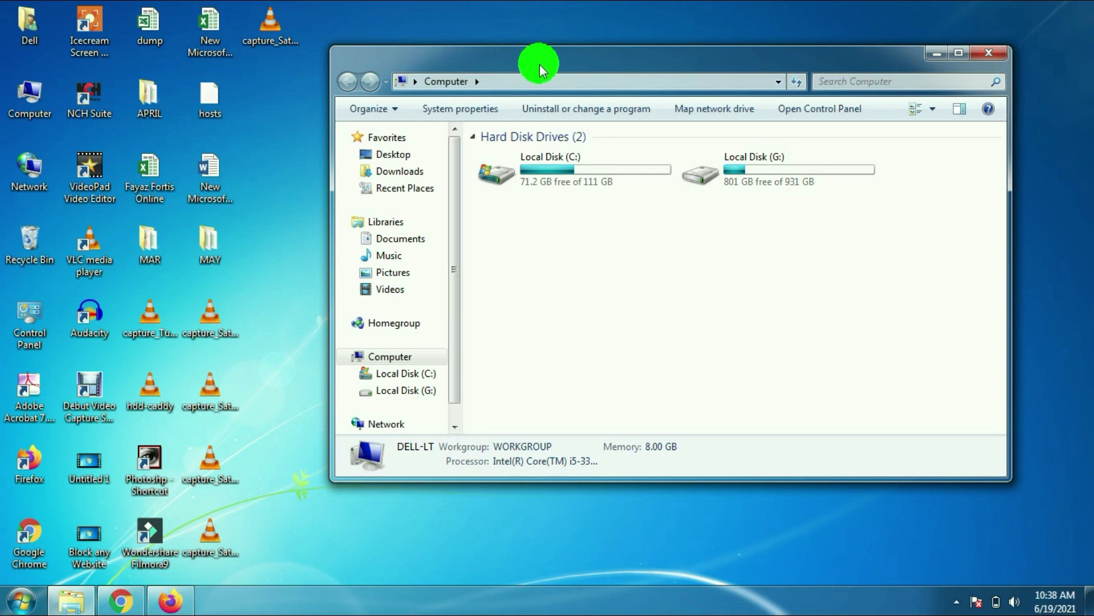
pyautogui.doubleClick(539, 69)
pyautogui.doubleClick(238, 130)
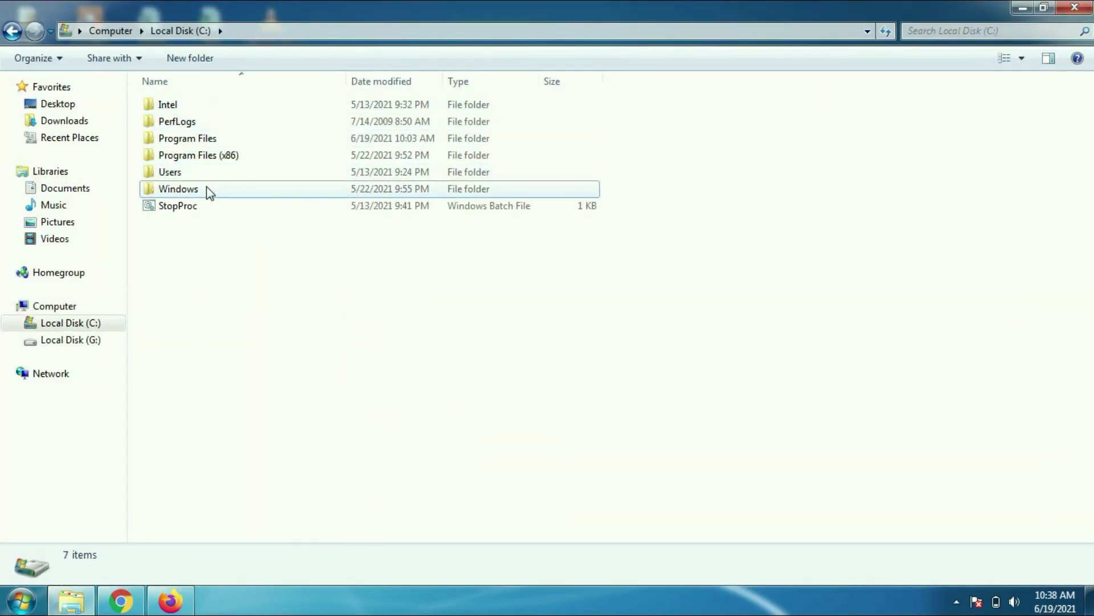
pyautogui.doubleClick(206, 188)
pyautogui.click(191, 238)
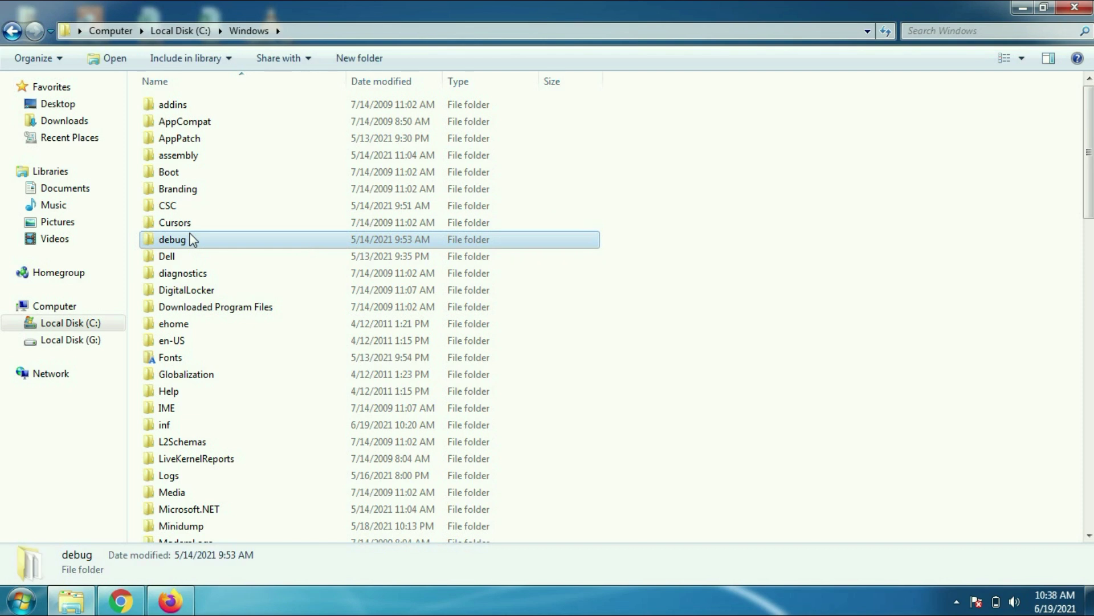
pyautogui.press('s')
pyautogui.click(218, 219)
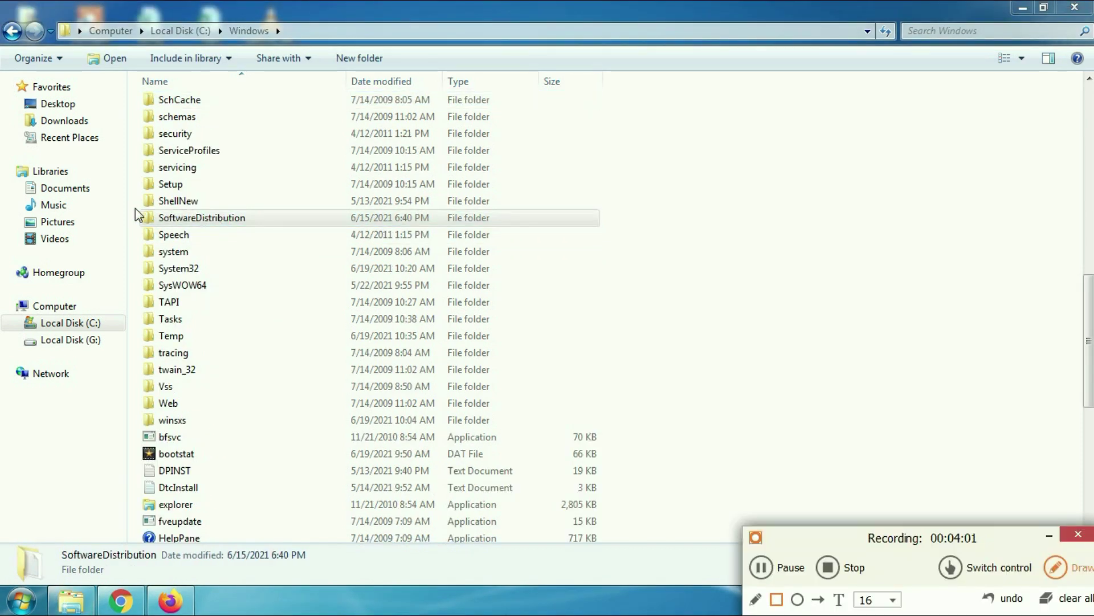
pyautogui.moveTo(143, 212); pyautogui.dragTo(309, 231)
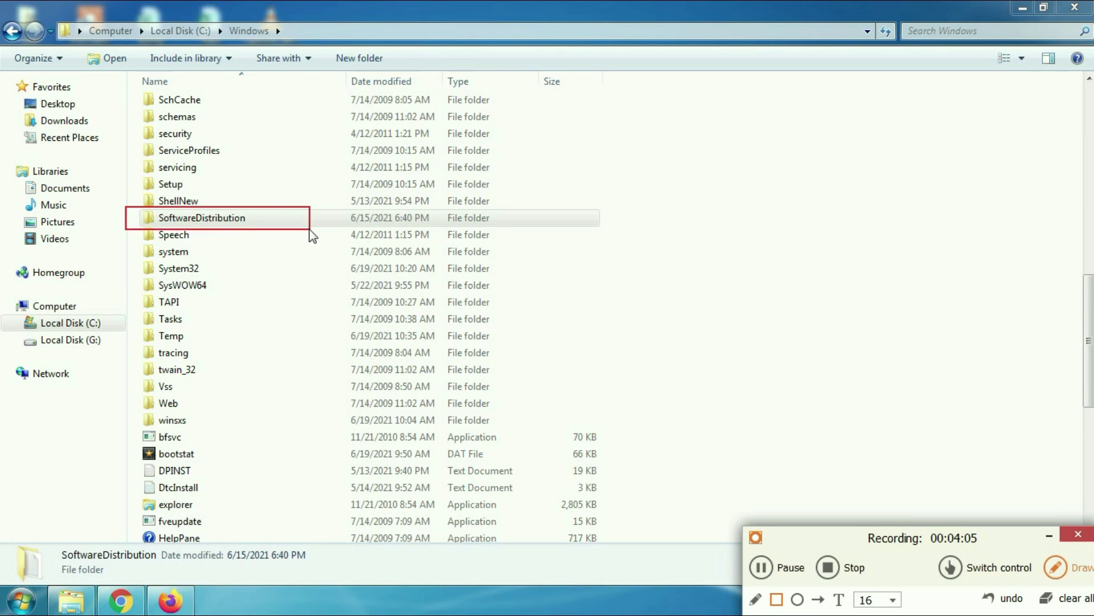
pyautogui.doubleClick(205, 218)
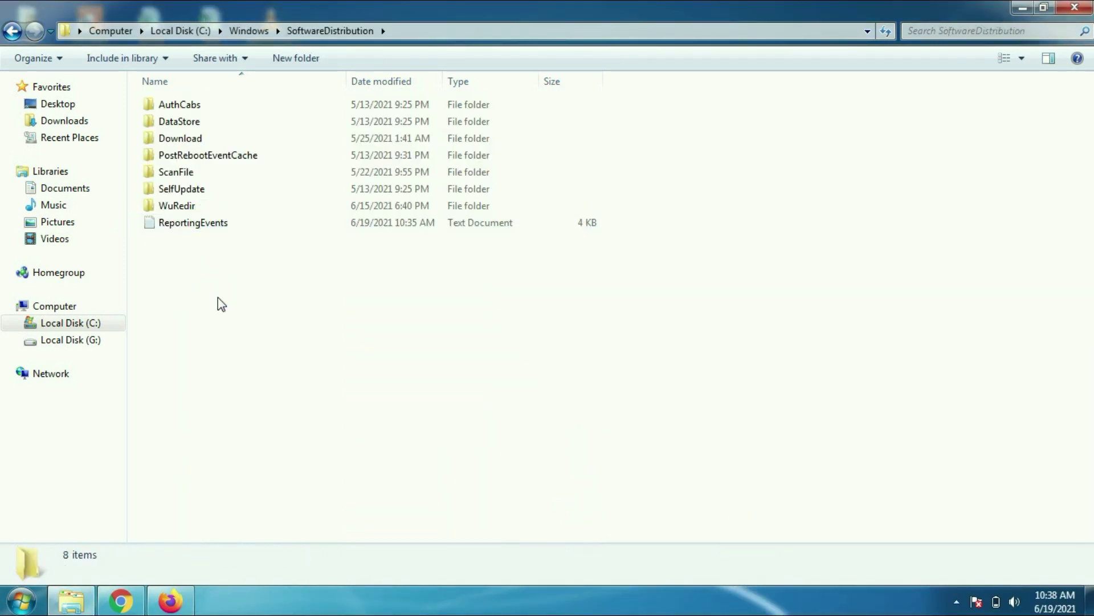
# - Delete all eight SoftwareDistribution items, skipping in-use DataStore and ReportingEvents, then close Explorer
pyautogui.hotkey('ctrl', 'a')
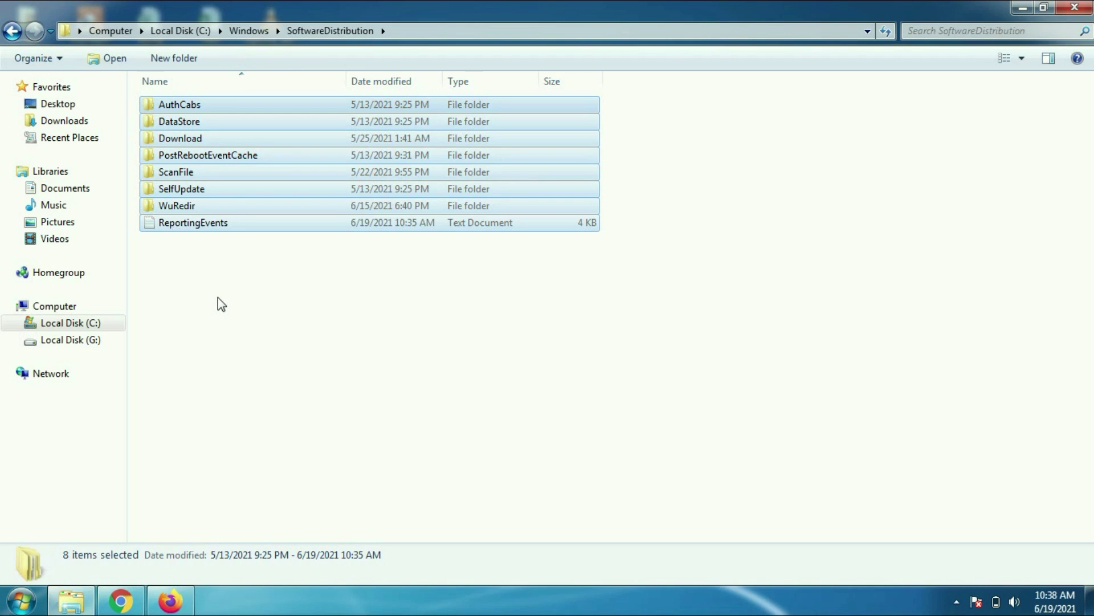
pyautogui.rightClick(222, 193)
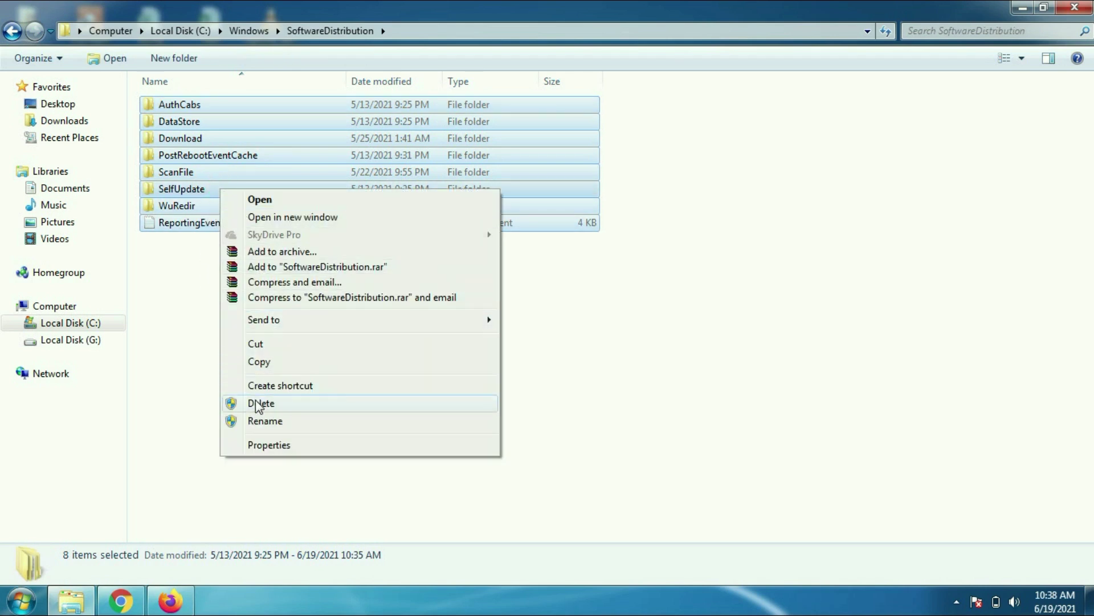
pyautogui.click(257, 404)
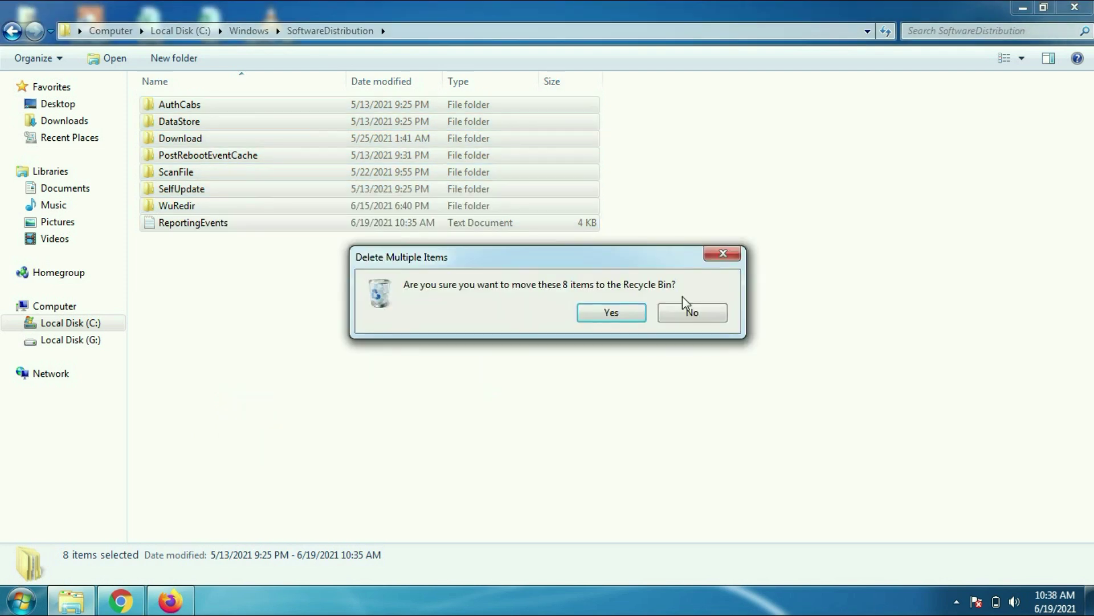
pyautogui.click(626, 315)
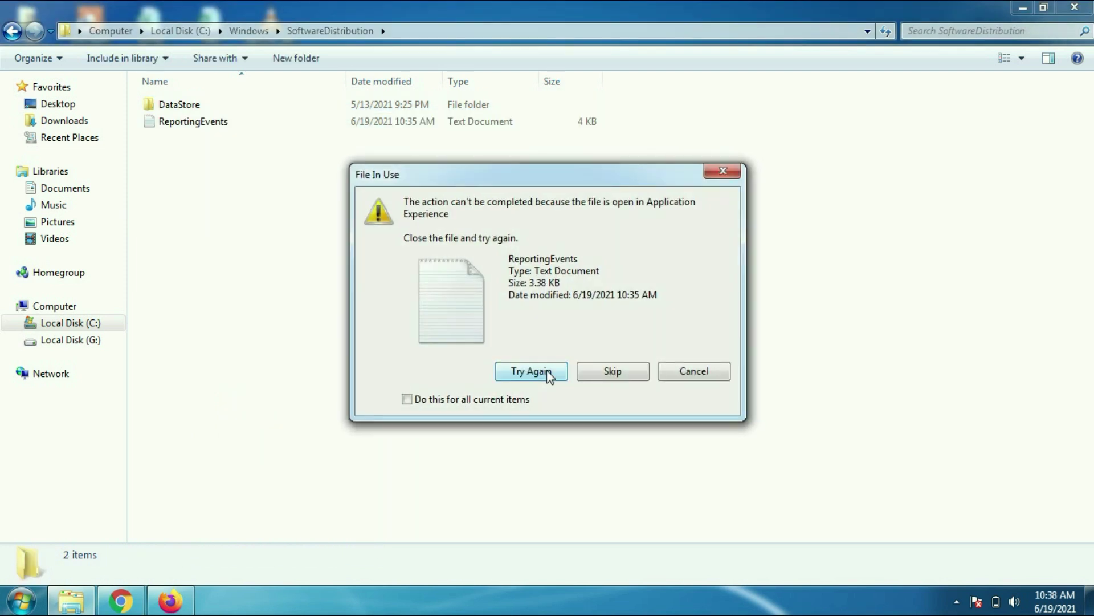
pyautogui.click(466, 400)
pyautogui.click(607, 368)
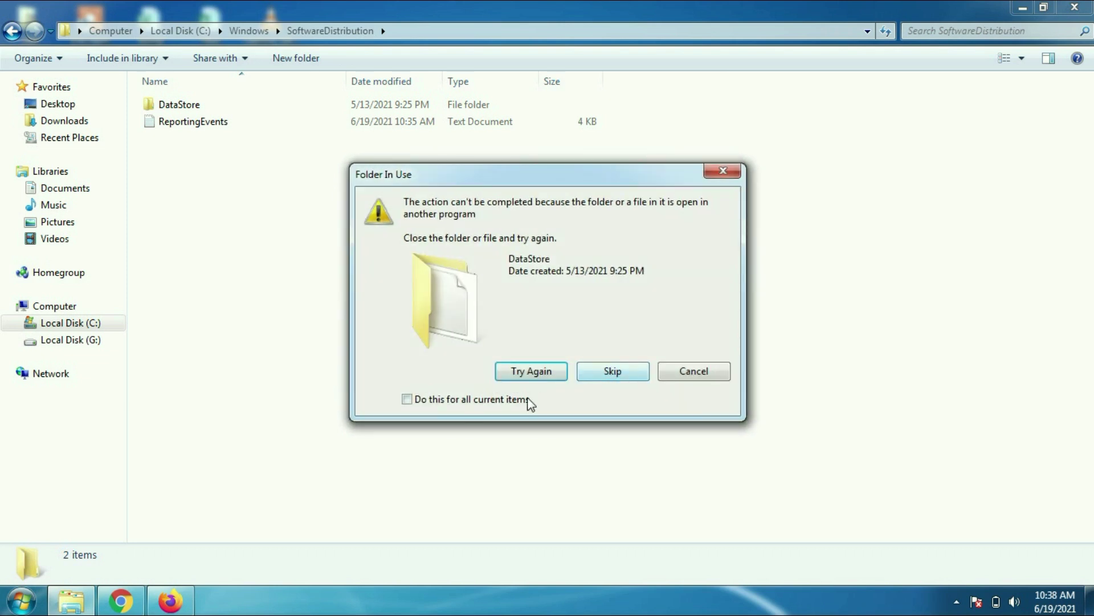
pyautogui.click(527, 400)
pyautogui.click(611, 371)
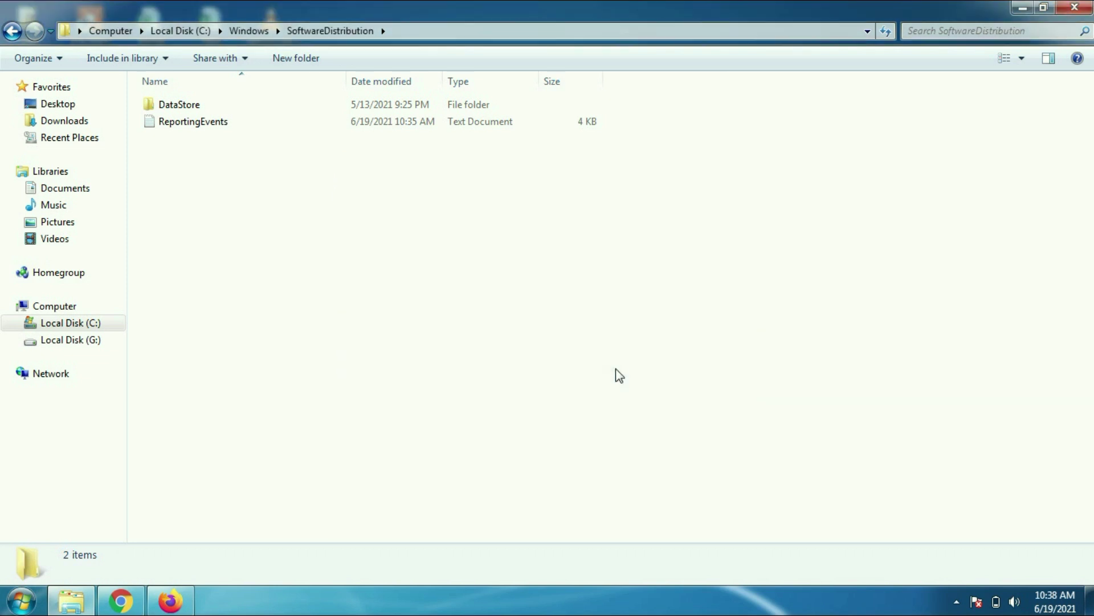
pyautogui.click(1079, 12)
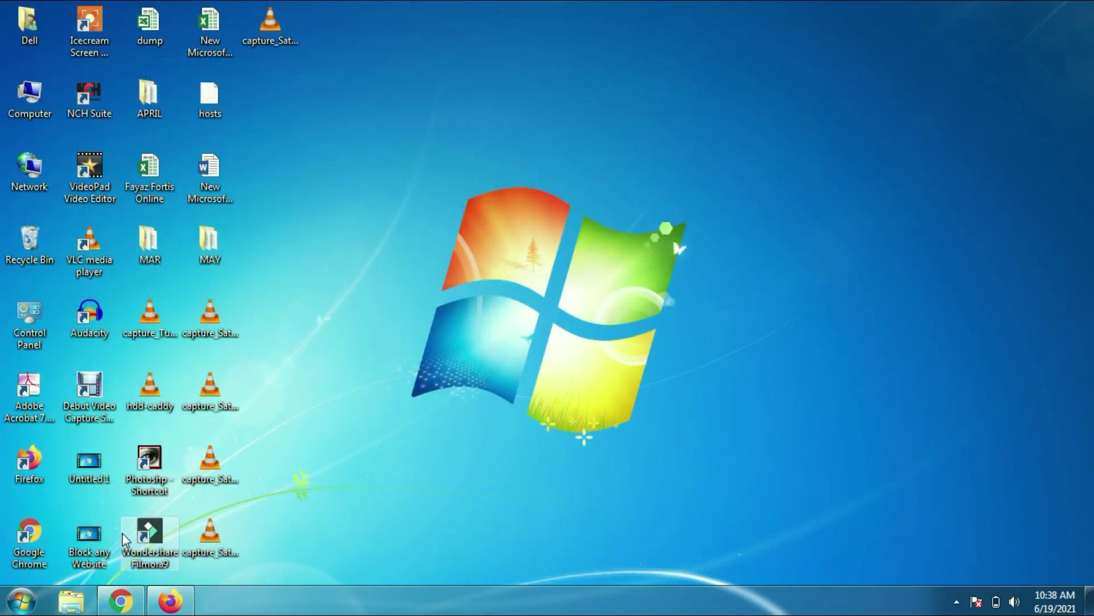
# - Reopen Windows Update from Control Panel and rerun the update check, again getting 80072EFE
pyautogui.click(22, 605)
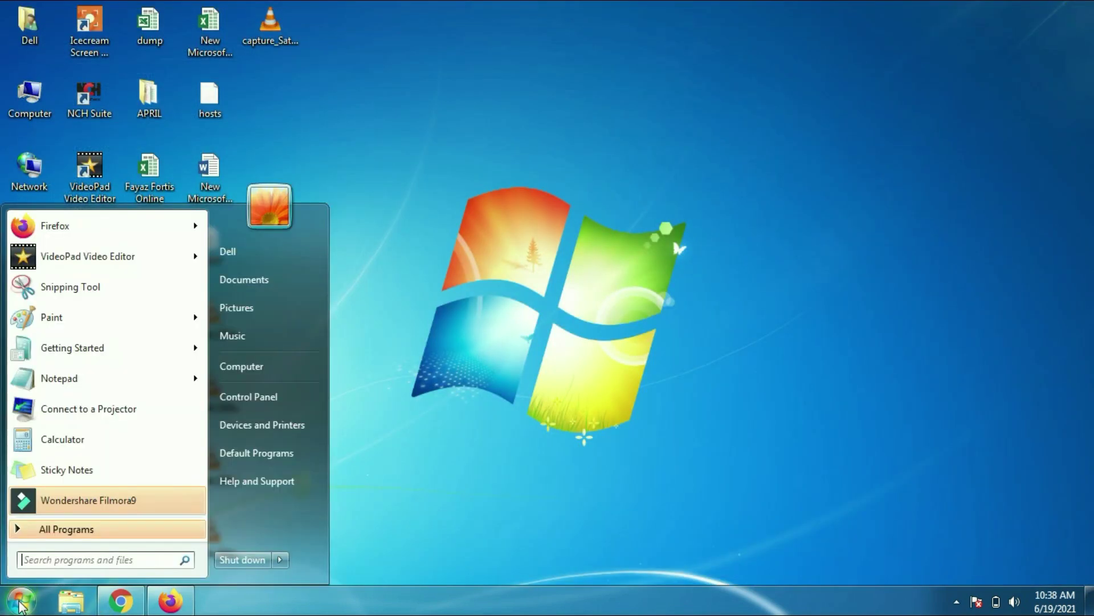
pyautogui.click(263, 395)
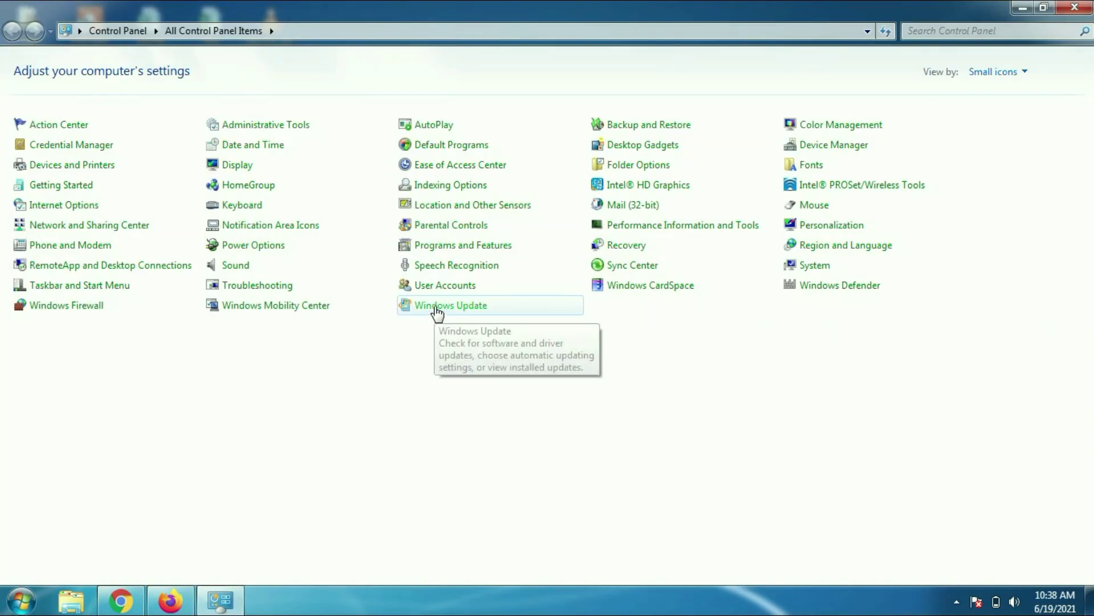
pyautogui.click(437, 307)
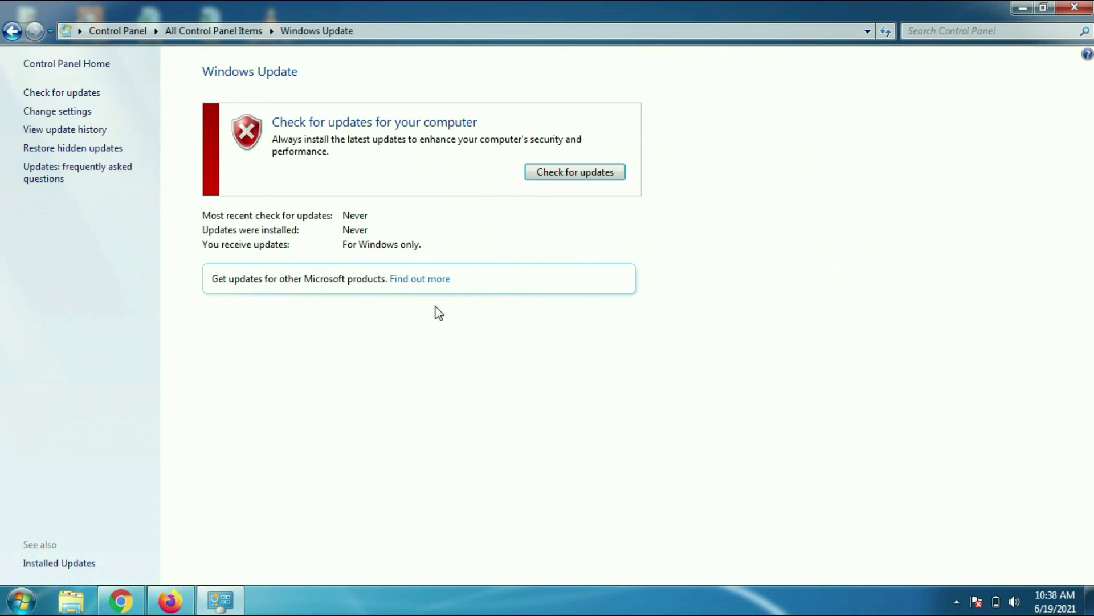
pyautogui.click(587, 170)
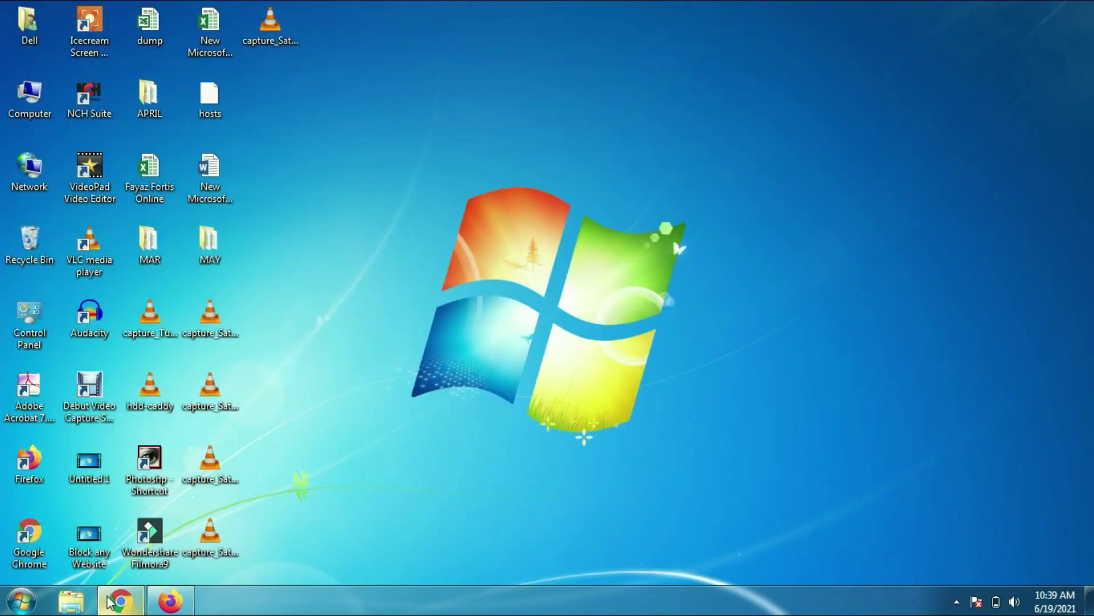
# - Search 'windows 7 updater' in Chrome and open Microsoft's KB3102810 x64 download page
pyautogui.click(111, 603)
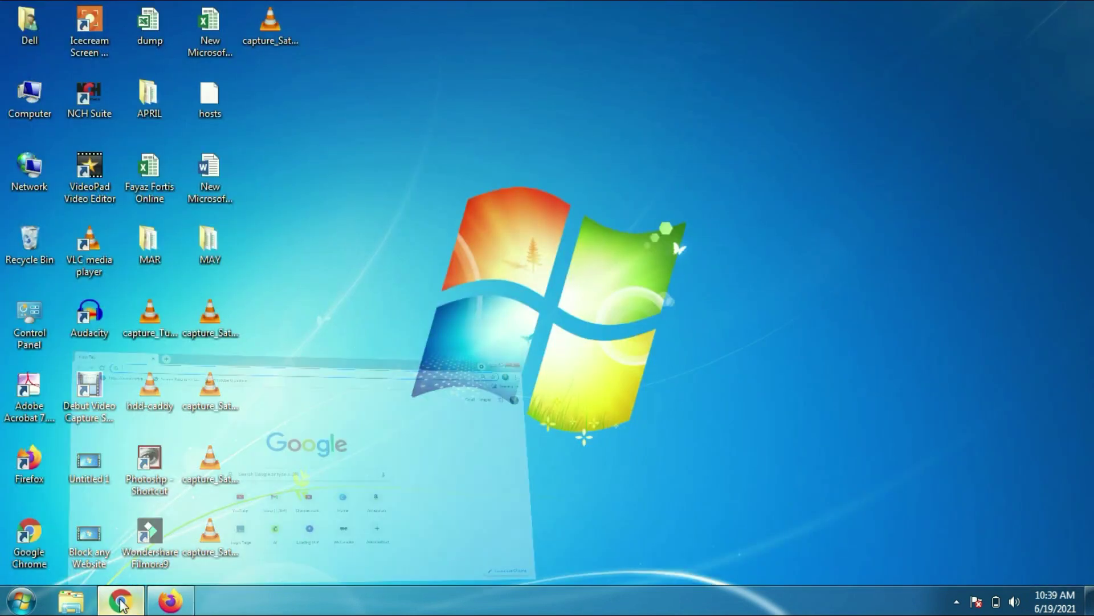
pyautogui.click(416, 40)
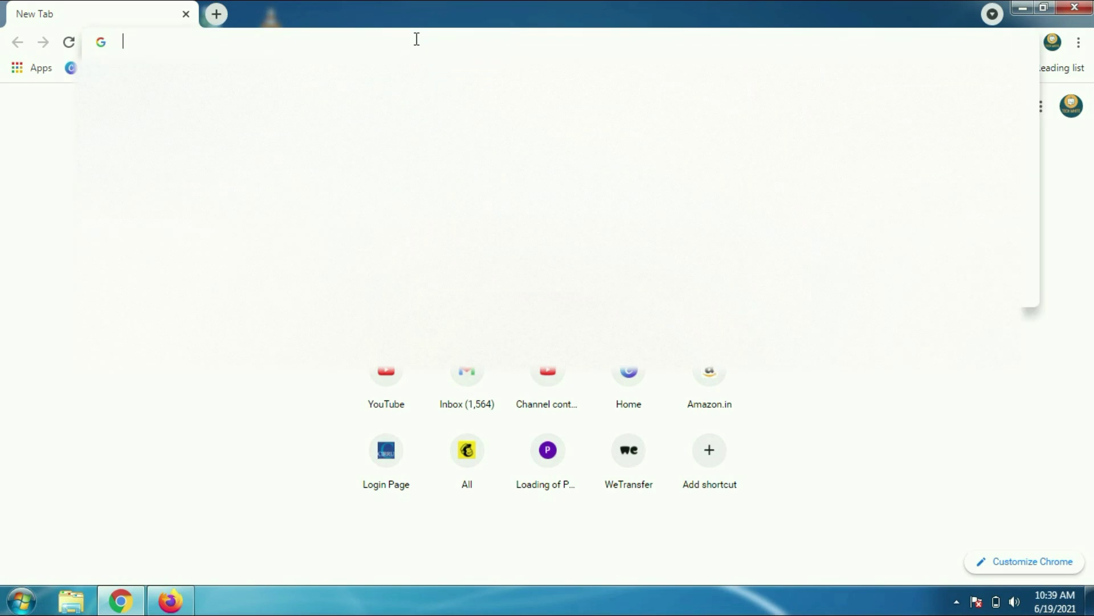
pyautogui.write('windows 7 updater')
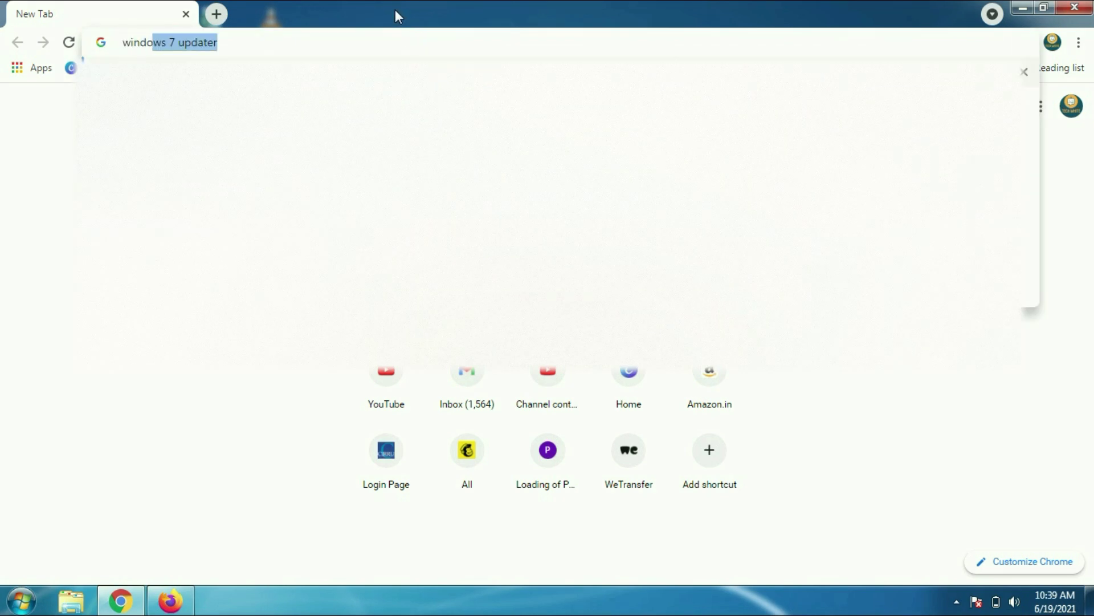
pyautogui.press('Return')
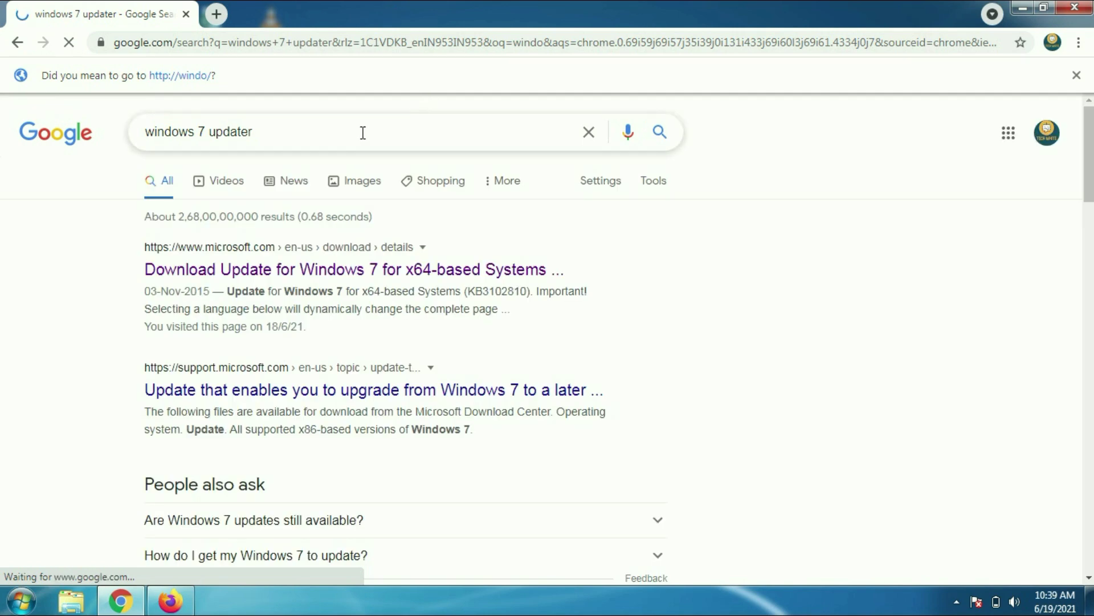
pyautogui.moveTo(119, 224); pyautogui.dragTo(619, 248)
pyautogui.click(341, 234)
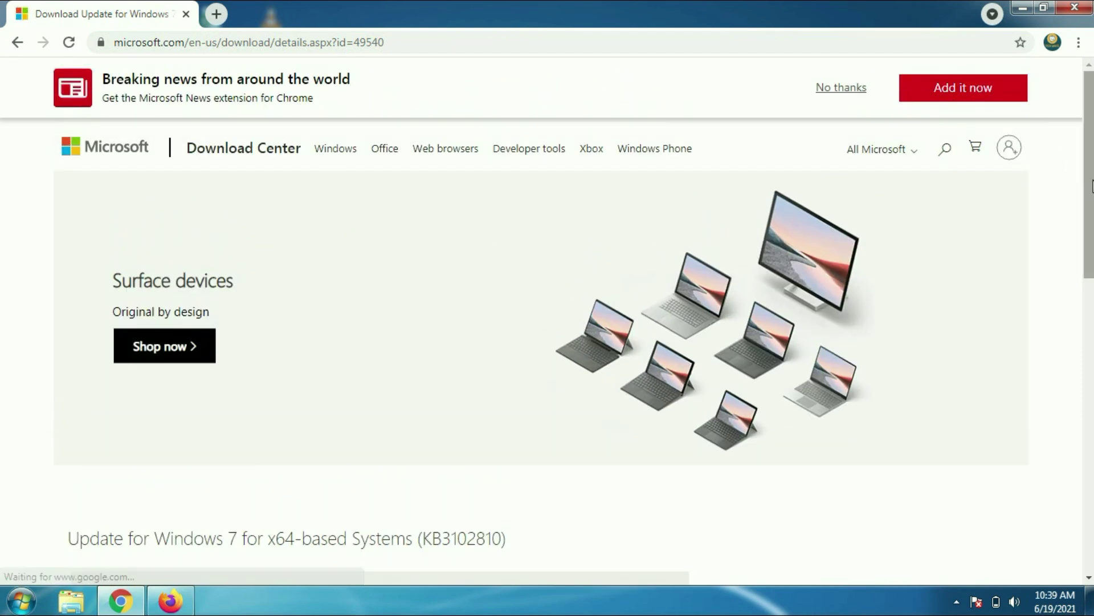
# - Download the KB3102810 .msu package and run it in Windows Update Standalone Installer
pyautogui.scroll(-6, 1066, 188)
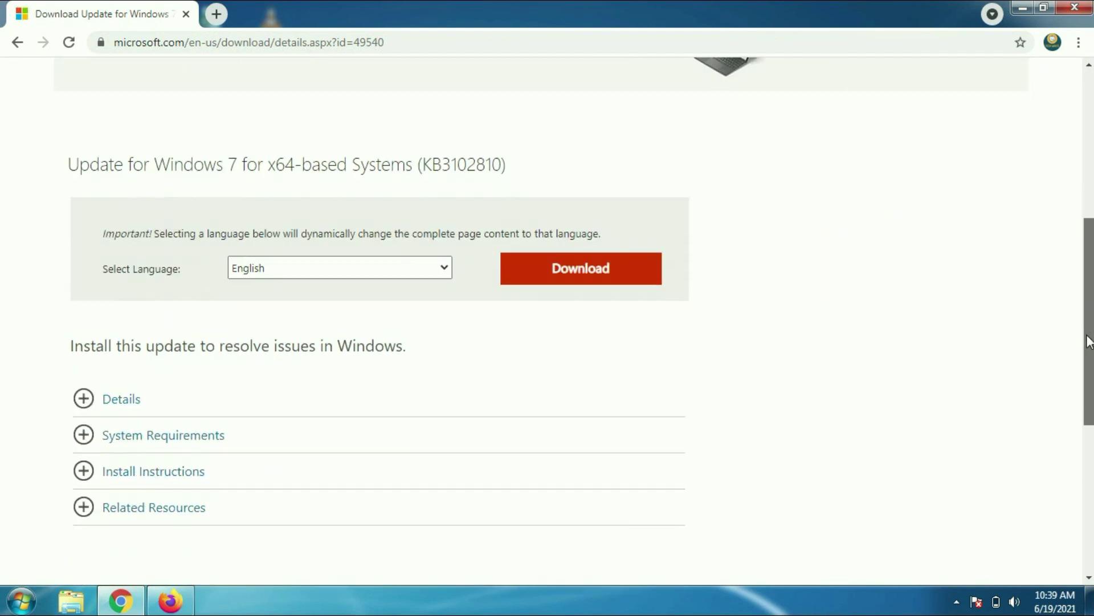
pyautogui.scroll(1, 1075, 316)
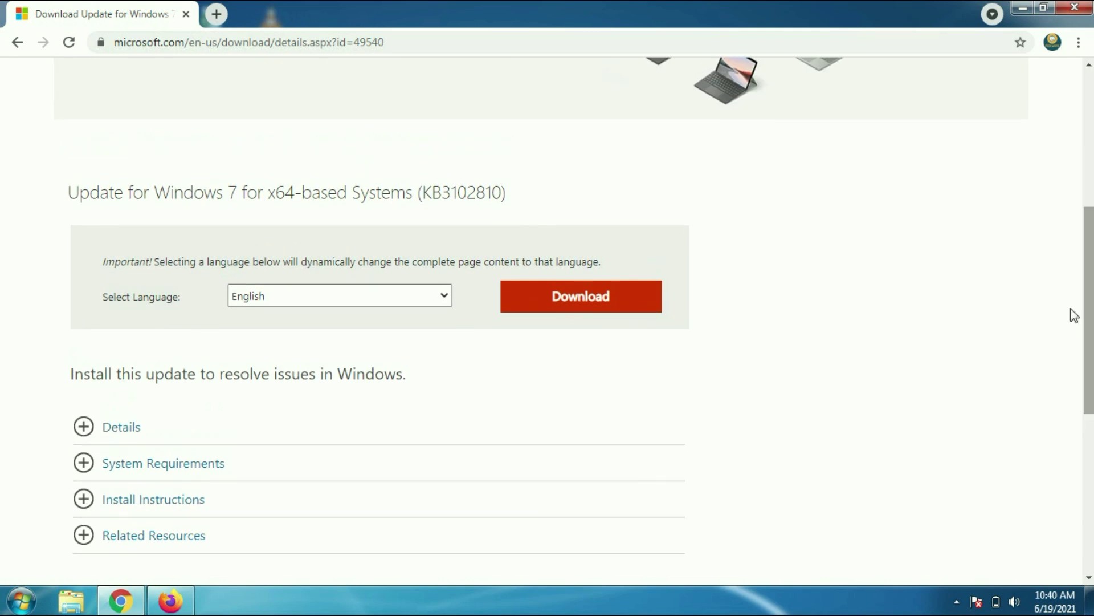
pyautogui.moveTo(49, 176)
pyautogui.mouseDown()
pyautogui.moveTo(625, 210)
pyautogui.moveTo(556, 216)
pyautogui.mouseUp()
pyautogui.click(576, 305)
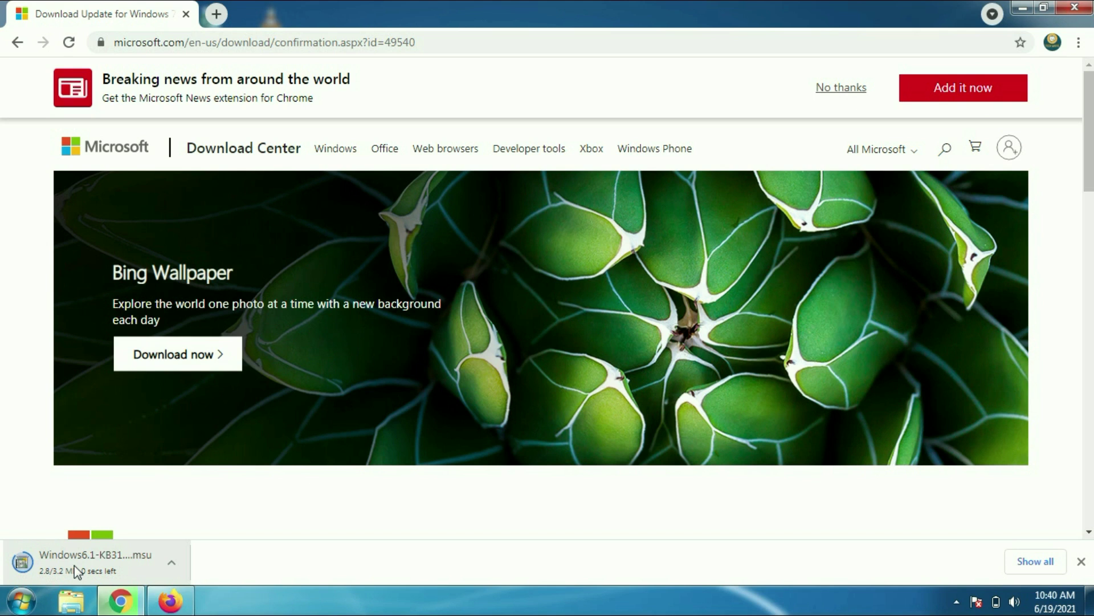
pyautogui.click(119, 564)
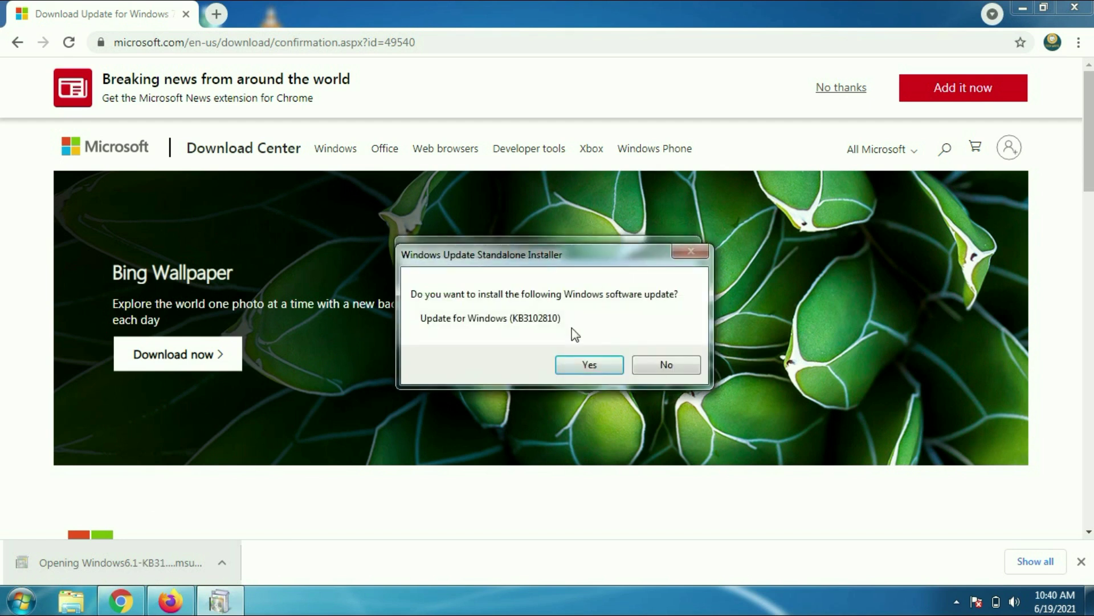
# - Confirm installing update KB3102810 in the Windows Update Standalone Installer and let it finish
pyautogui.click(581, 361)
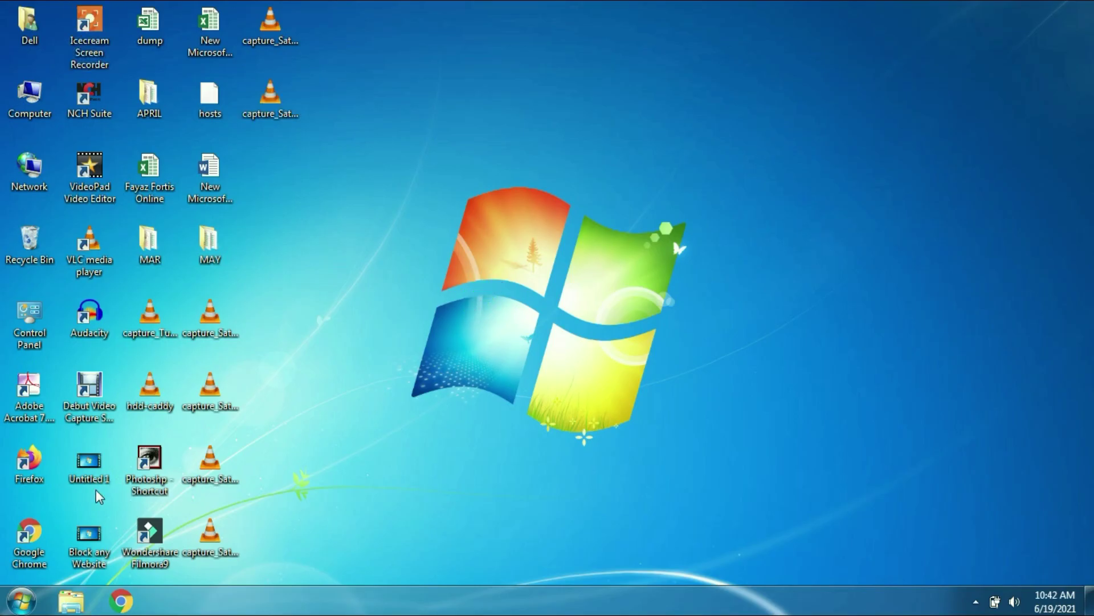
# - Find Update for Microsoft Windows (KB3102810), dated 6/19/2021, in Programs and Features' installed updates
pyautogui.click(36, 596)
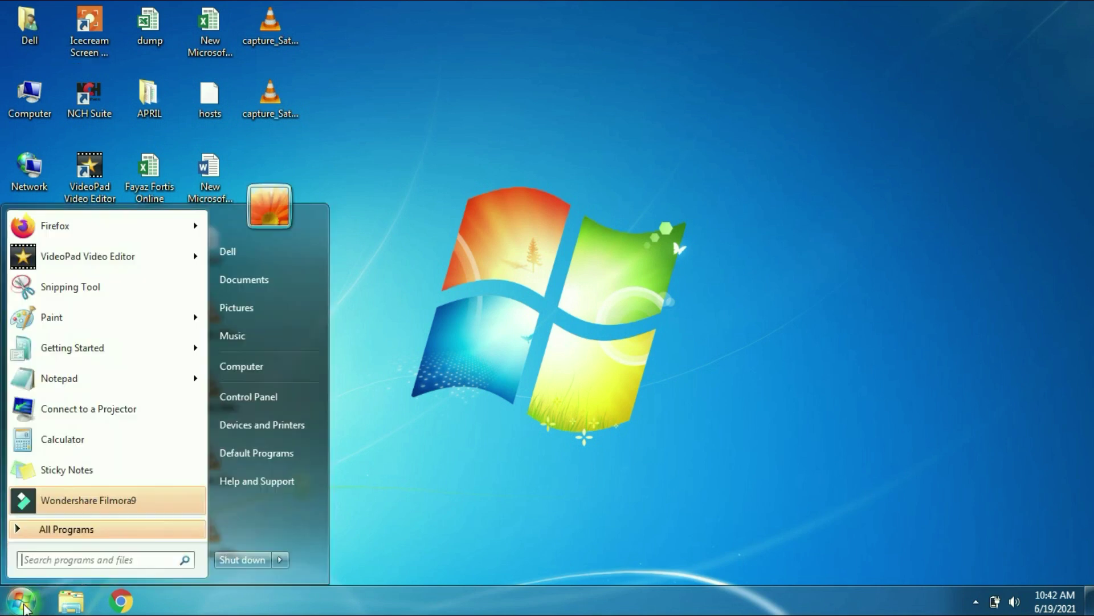
pyautogui.click(268, 397)
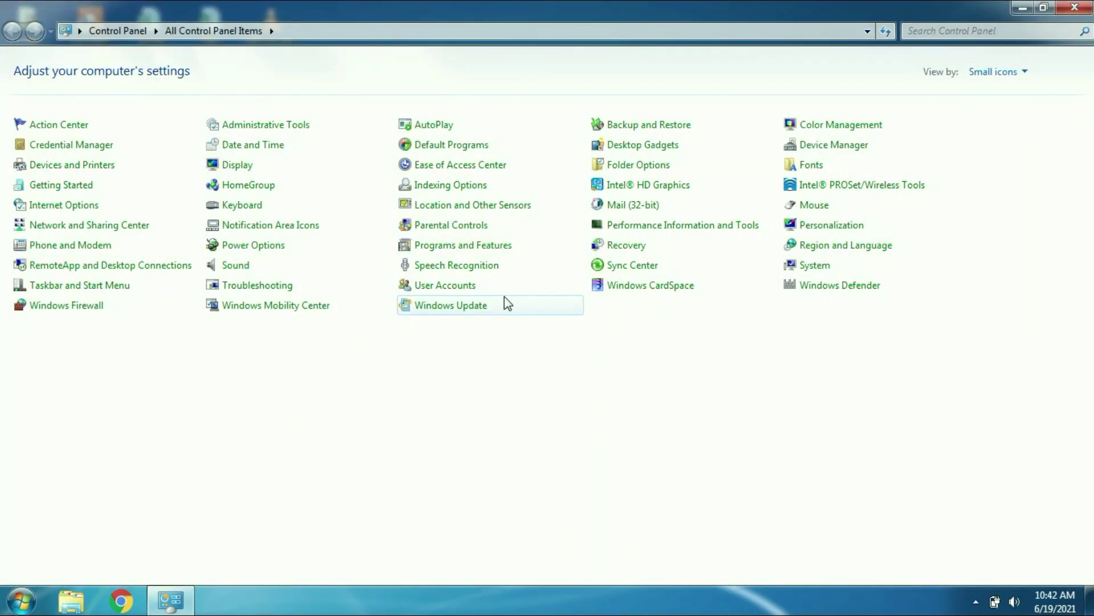
pyautogui.click(502, 251)
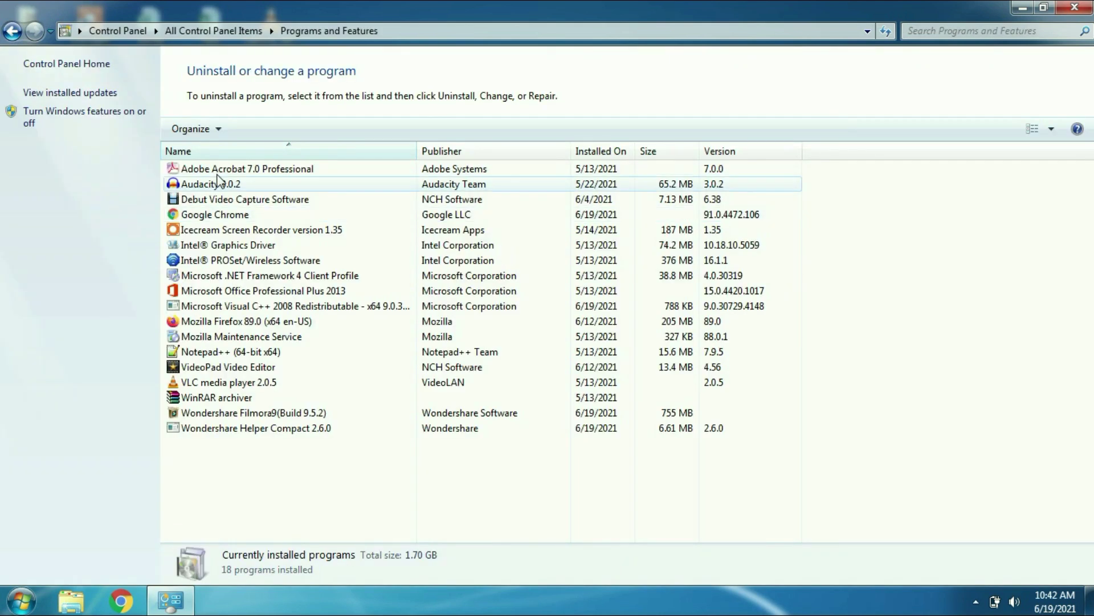
pyautogui.click(89, 93)
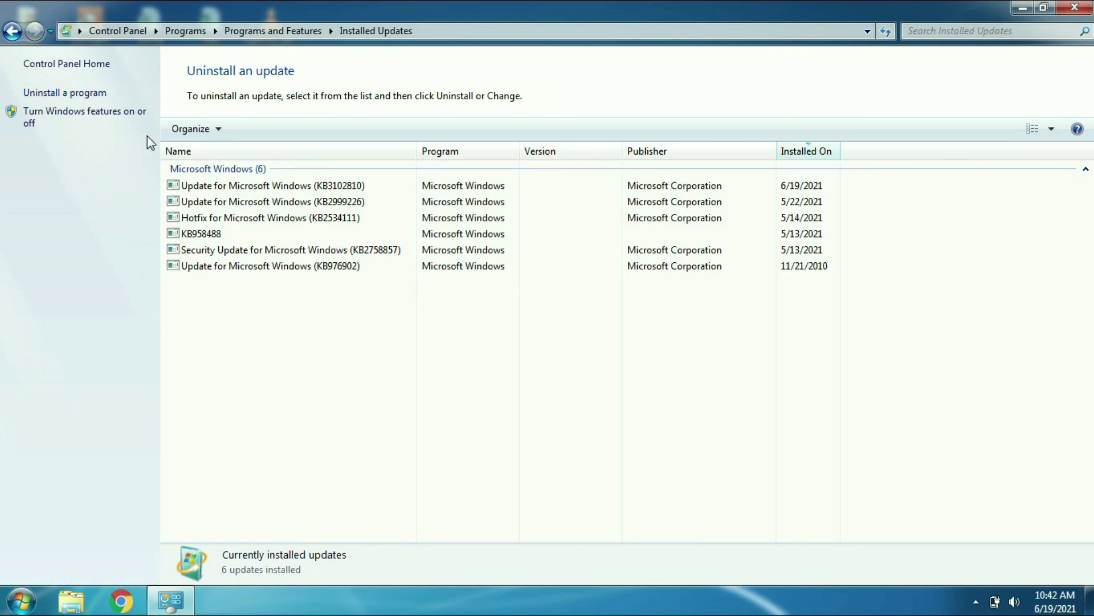
pyautogui.moveTo(157, 174)
pyautogui.mouseDown()
pyautogui.moveTo(425, 198)
pyautogui.moveTo(839, 201)
pyautogui.mouseUp()
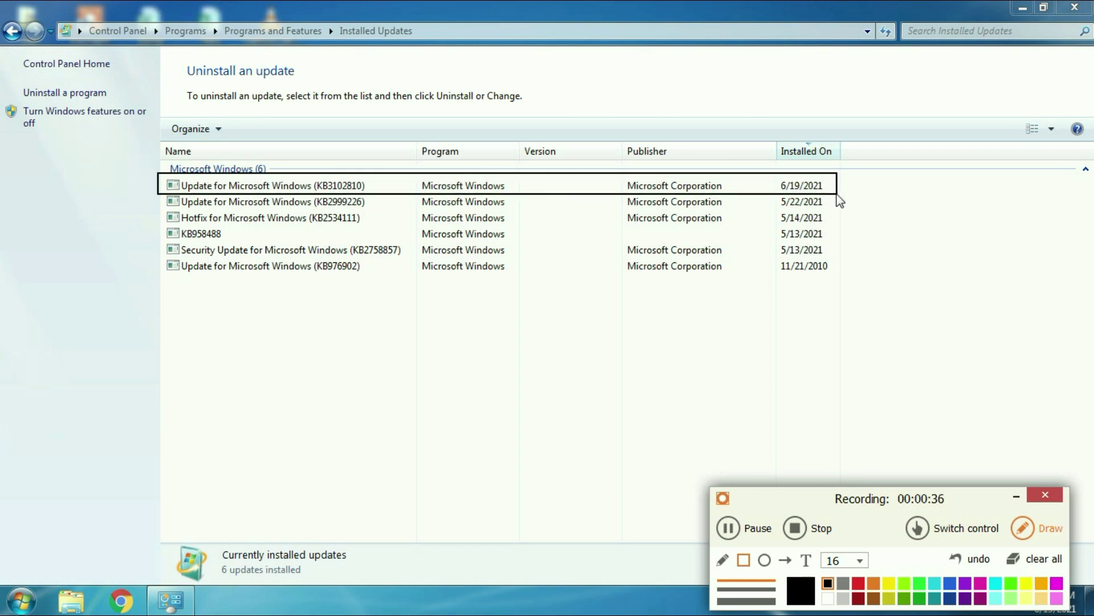